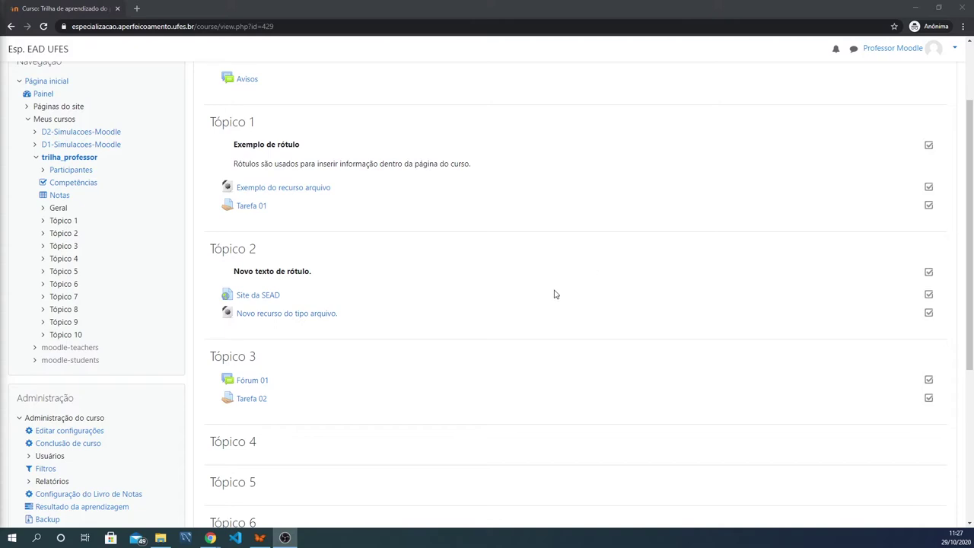
- Review the new quiz's Duração settings, trying automatic submission on time expiry and restoring the rule that attempts must be submitted before time expires
scroll(605, 332, "up", 2)
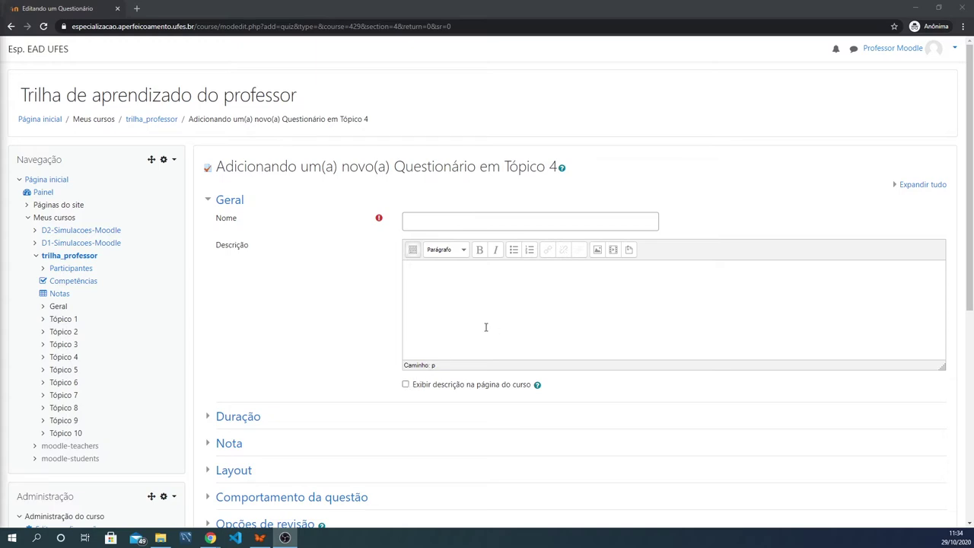
left_click(210, 203)
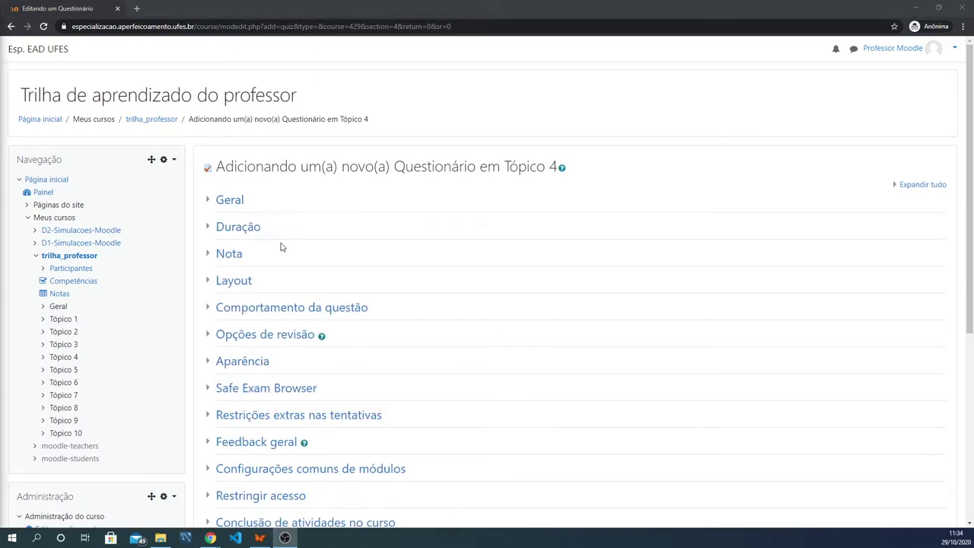
left_click(210, 229)
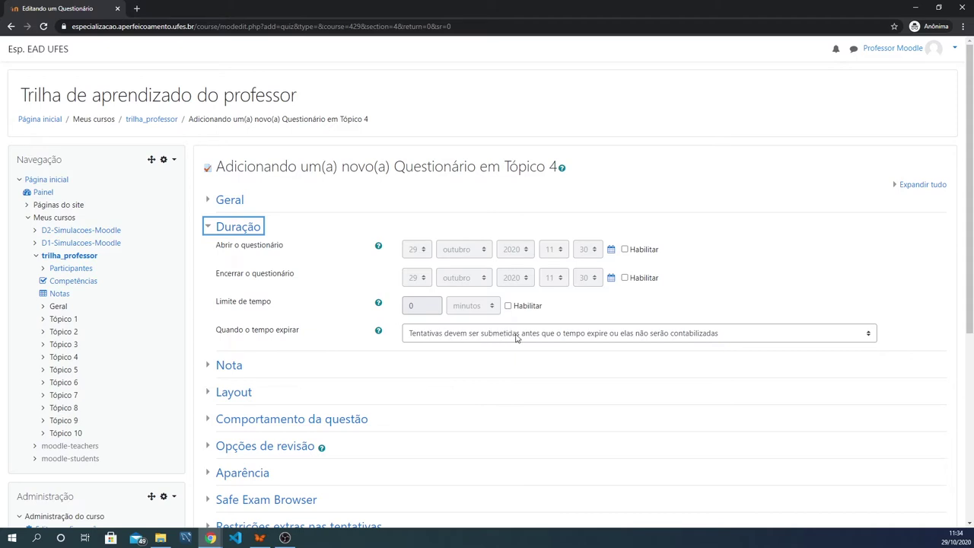
left_click(714, 336)
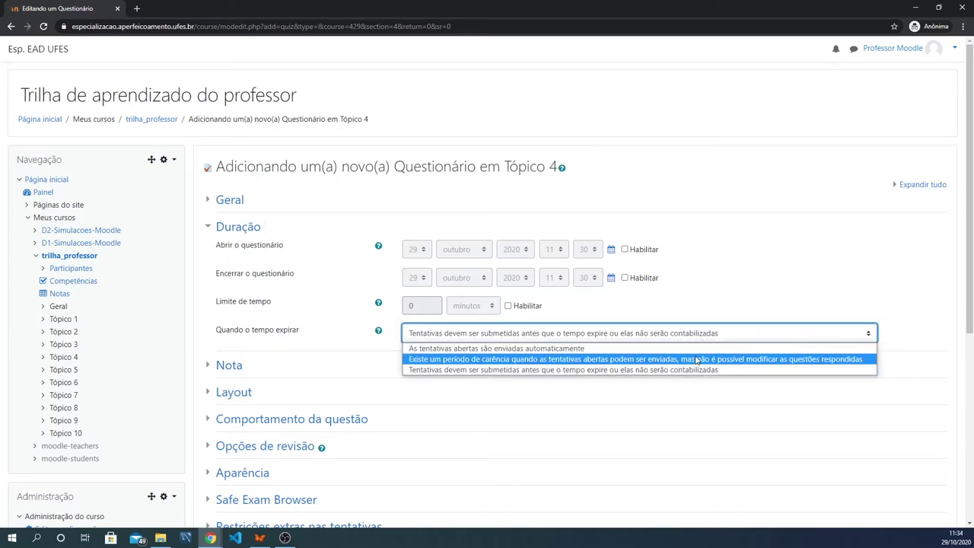
left_click(602, 349)
left_click(610, 338)
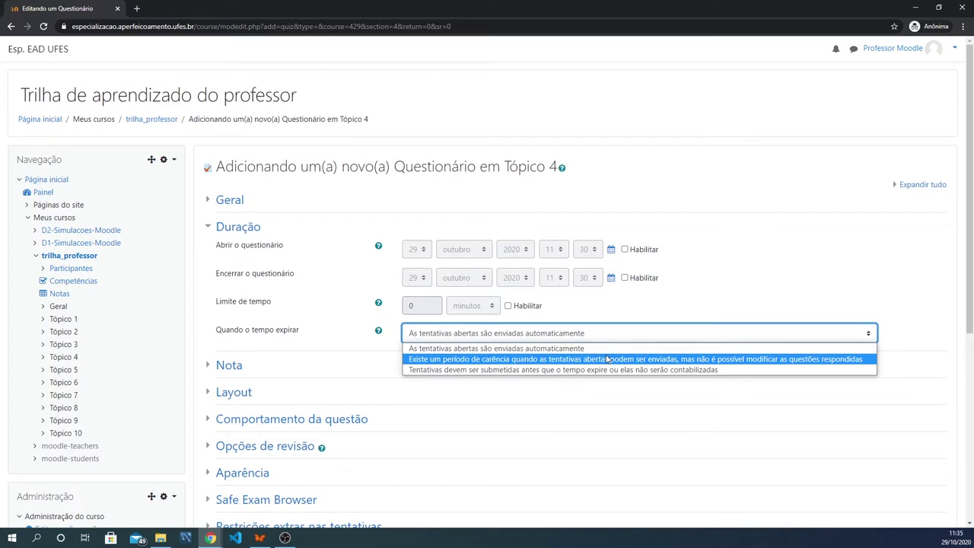
left_click(554, 372)
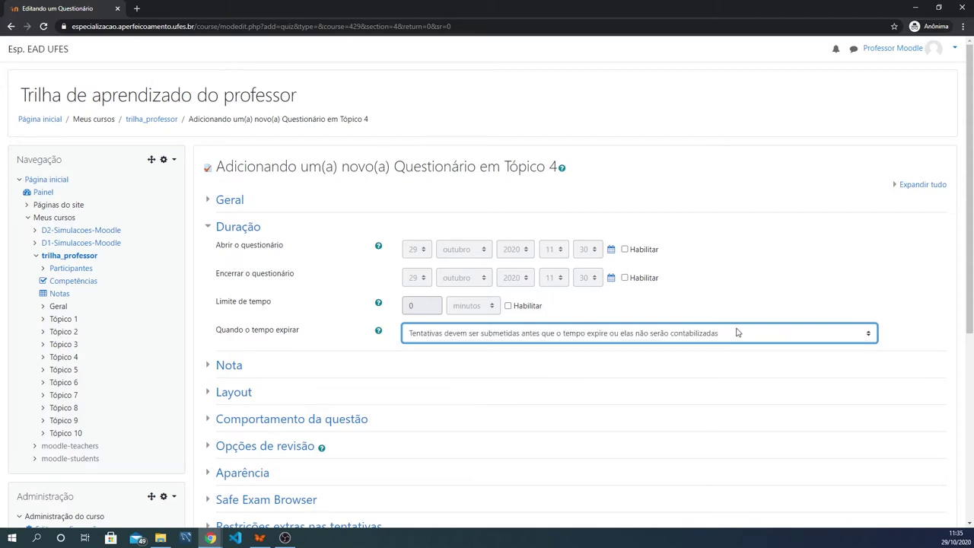
left_click(243, 227)
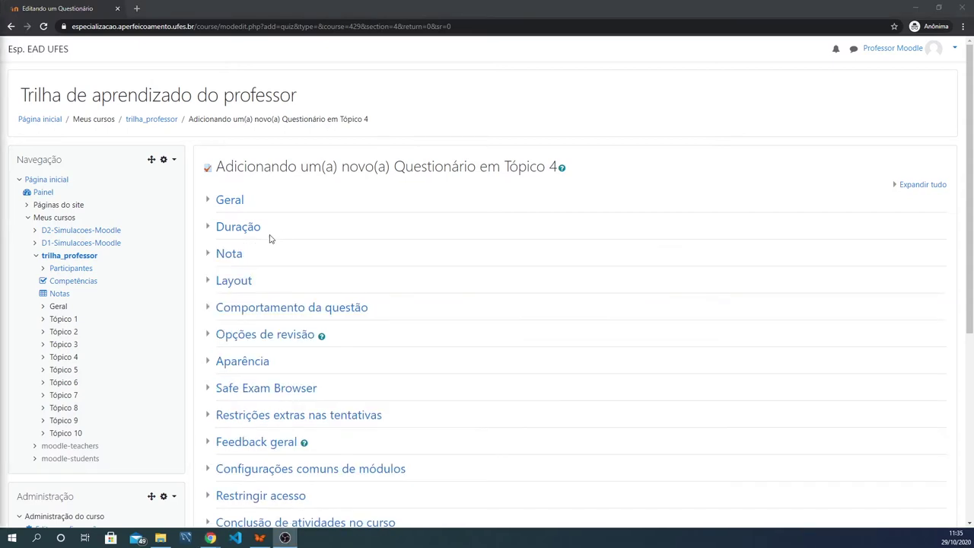
- In the Nota settings, try limiting the allowed attempts to 1 and restore them to Ilimitado
left_click(211, 256)
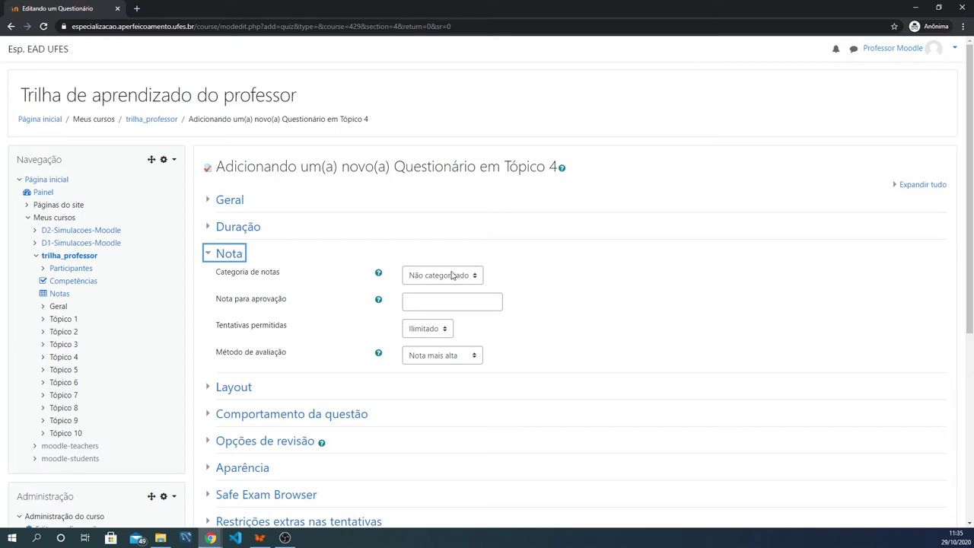
left_click(428, 329)
left_click(424, 356)
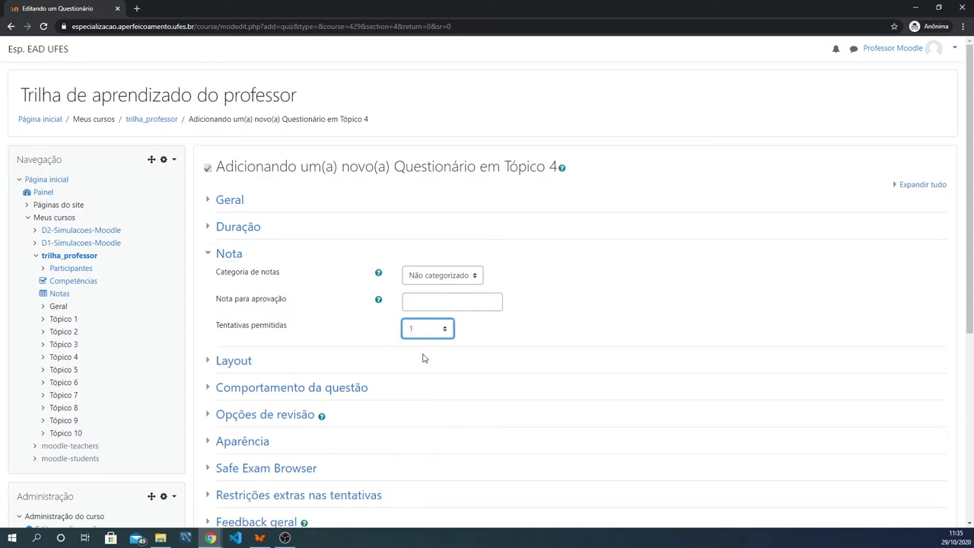
left_click(426, 330)
left_click(429, 343)
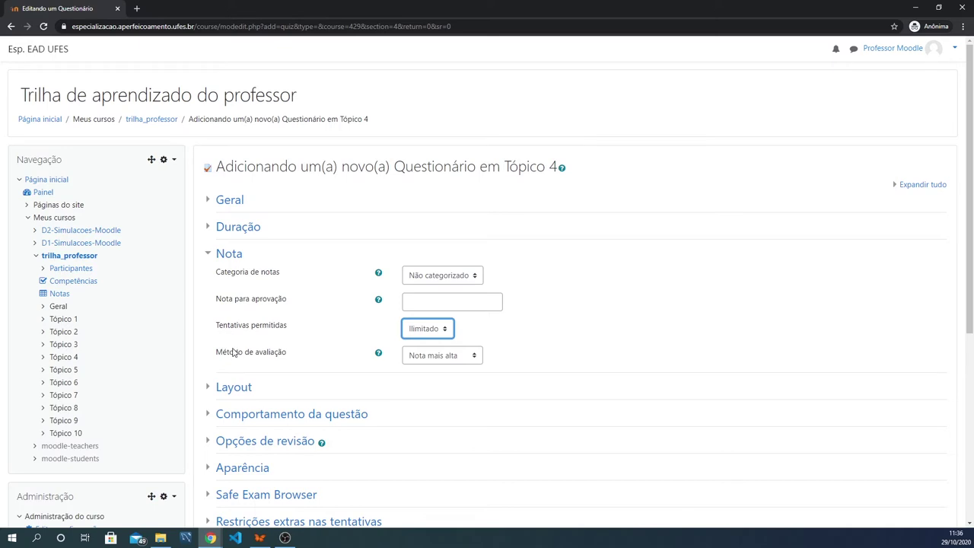
- Examine the available grading methods in the Nota settings, keep Nota mais alta, and collapse the section
left_click(452, 357)
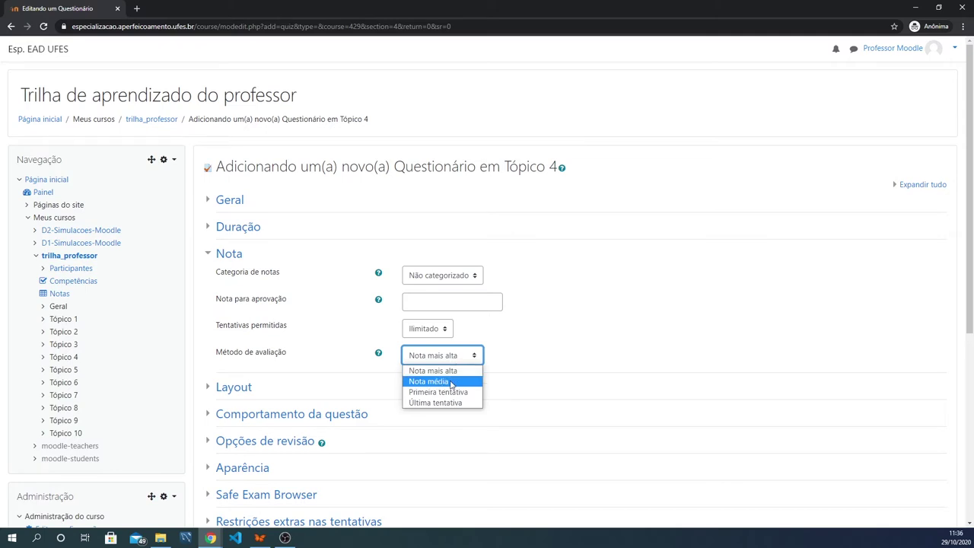
left_click(568, 368)
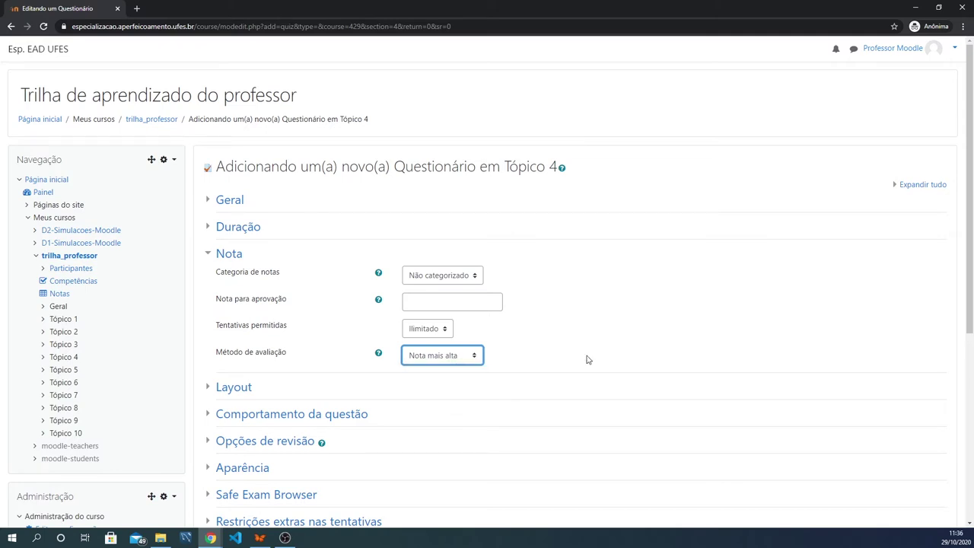
left_click(472, 354)
left_click(472, 354)
left_click(207, 256)
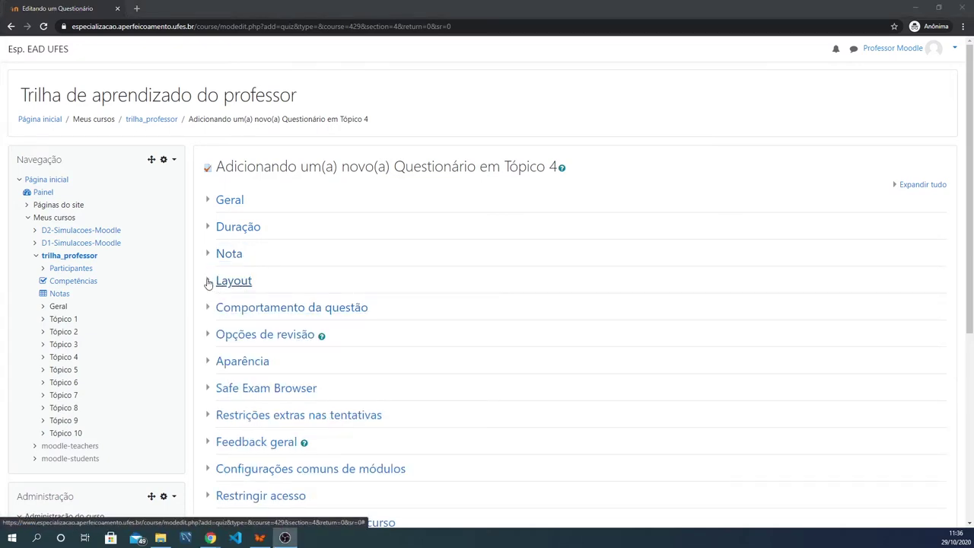
- In the Layout settings, set Nova página to "Nunca, todas as questões em uma página"
left_click(208, 282)
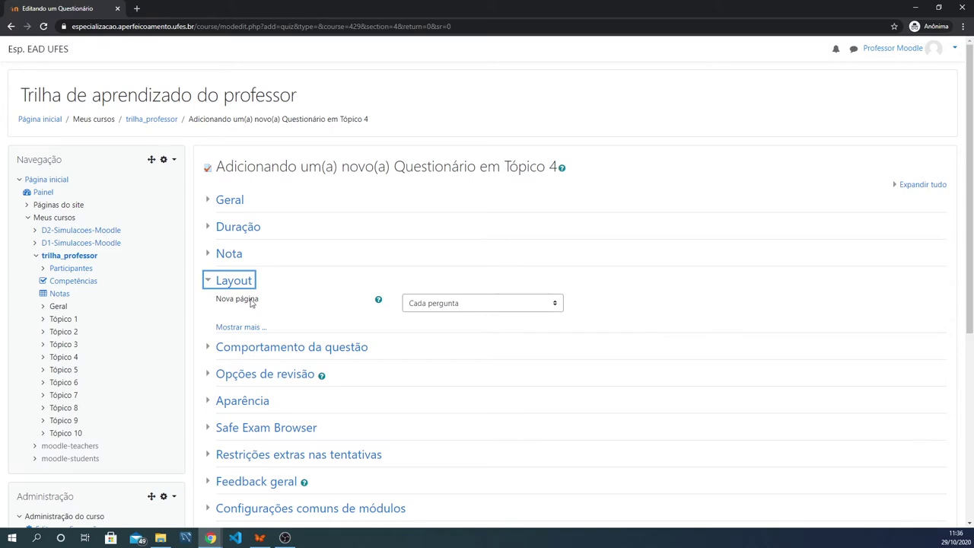
left_click(502, 306)
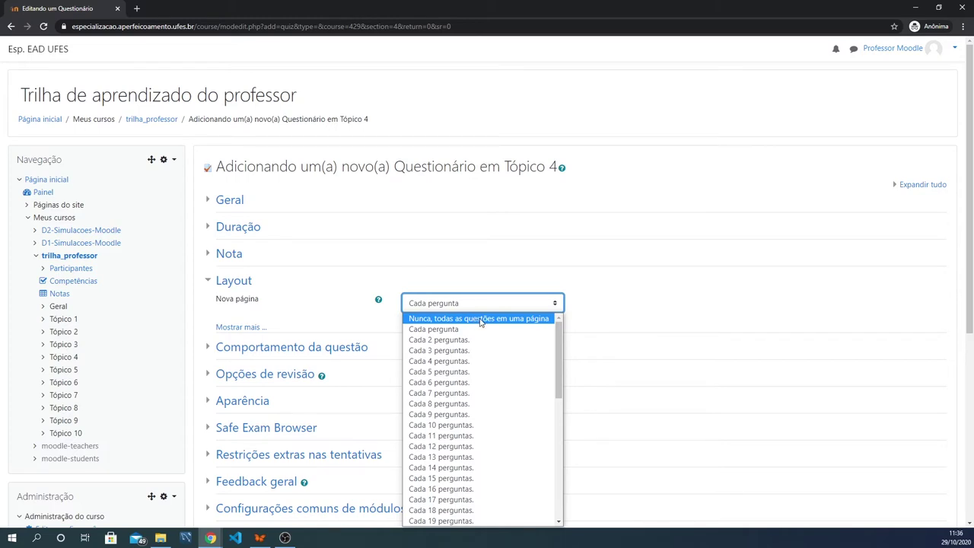
left_click(480, 321)
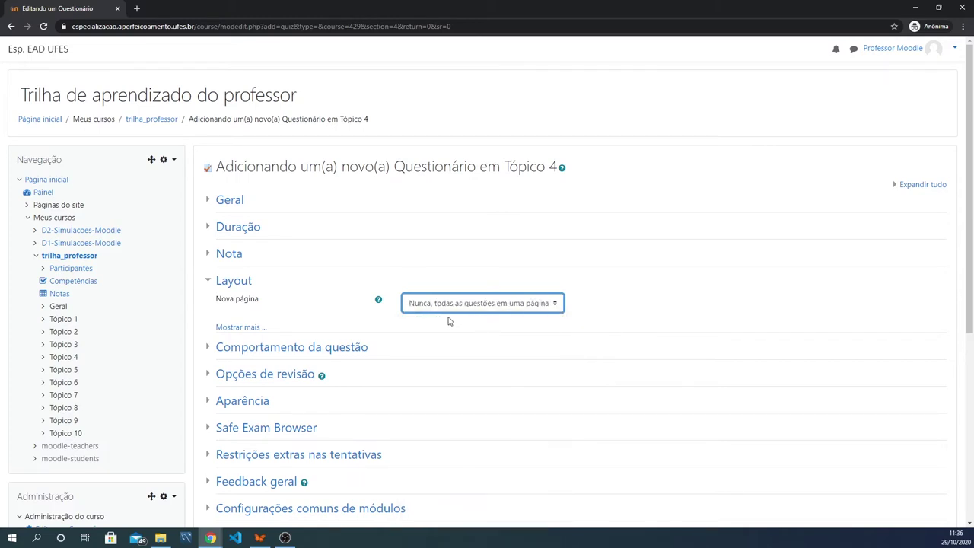
- Examine the navigation method choices among the additional Layout settings, keep Livre, and collapse the section
left_click(254, 328)
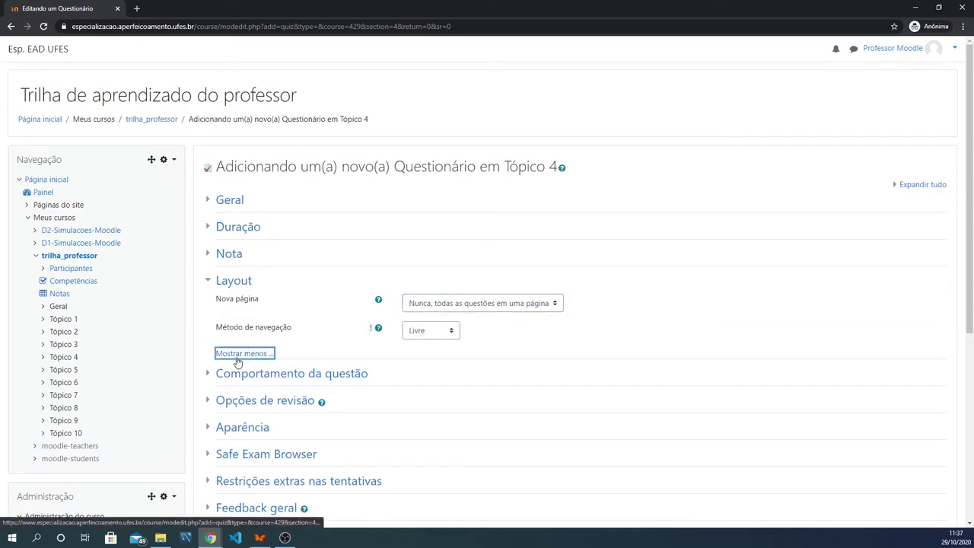
left_click(435, 330)
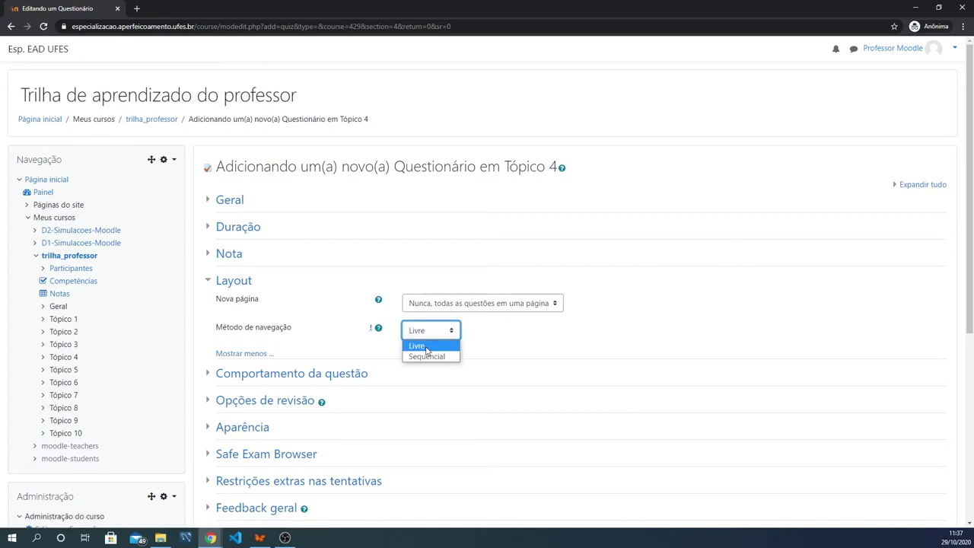
left_click(434, 333)
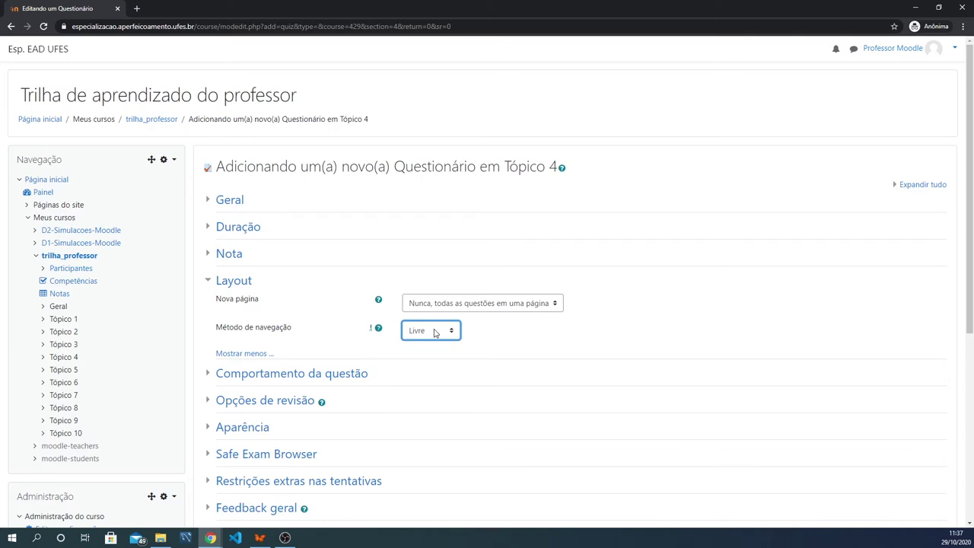
left_click(435, 332)
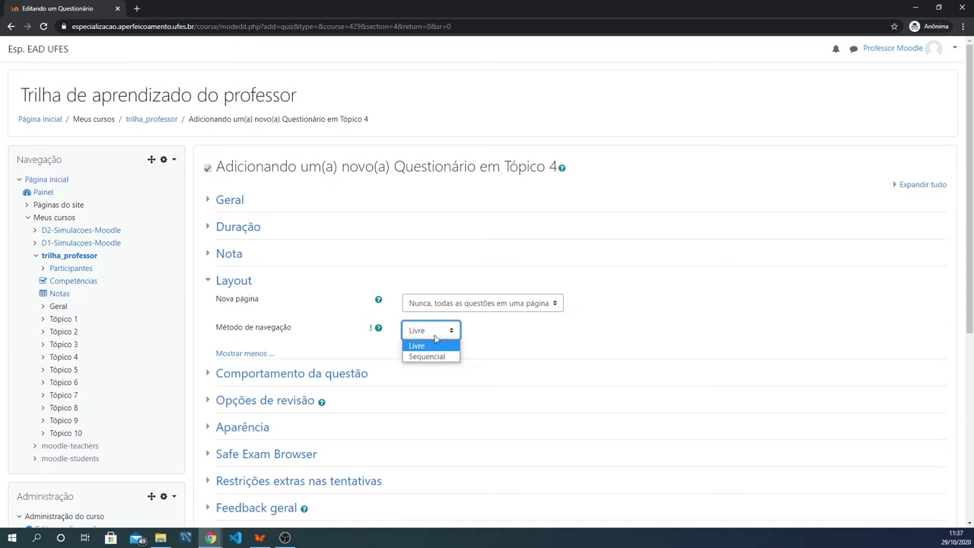
left_click(439, 335)
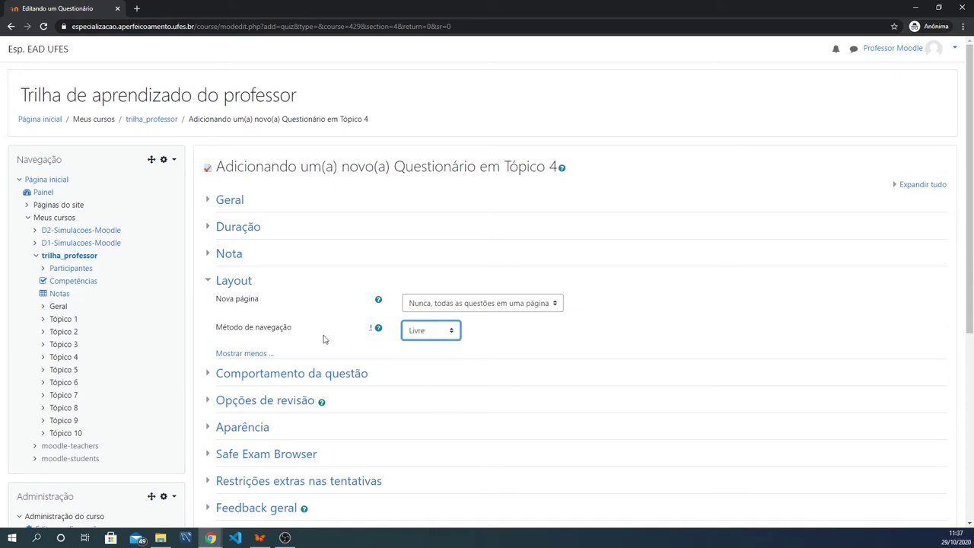
left_click(243, 354)
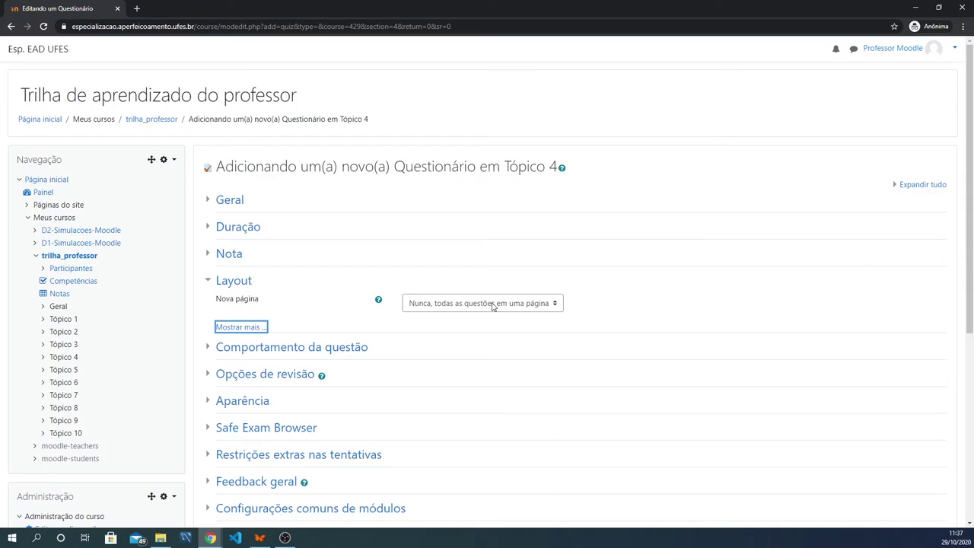
left_click(210, 280)
- Examine the question behaviour choices under Comportamento da questão, keep Feedback adiado, and collapse the section
scroll(264, 256, "down", 2)
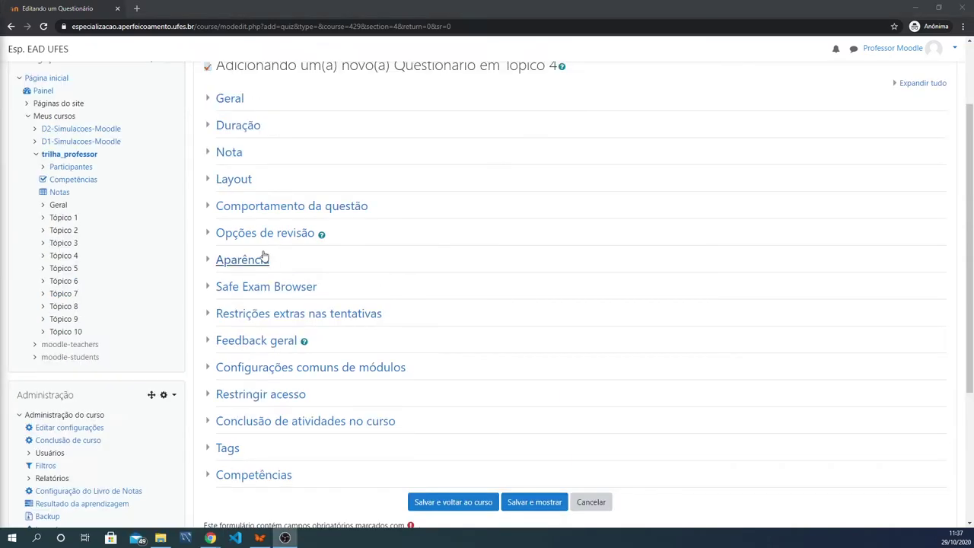
left_click(206, 210)
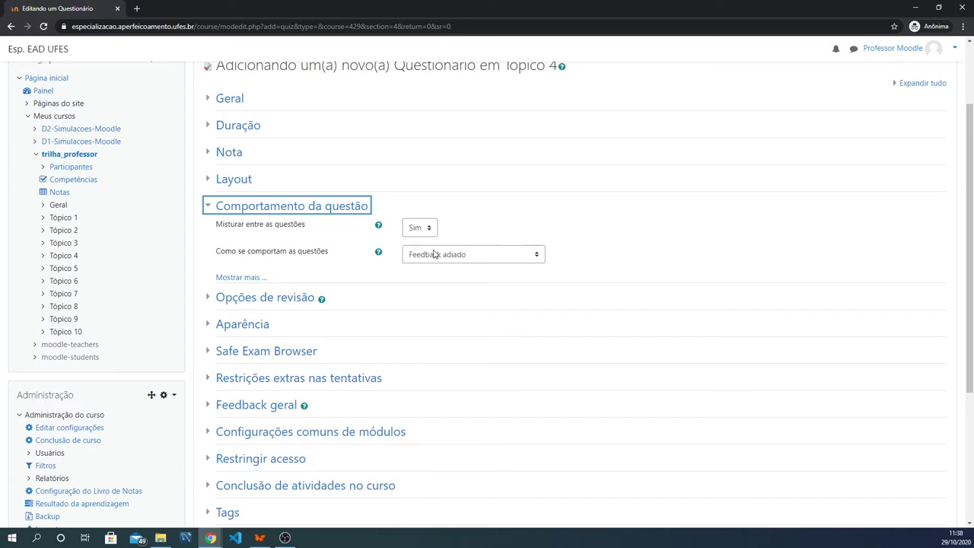
left_click(459, 257)
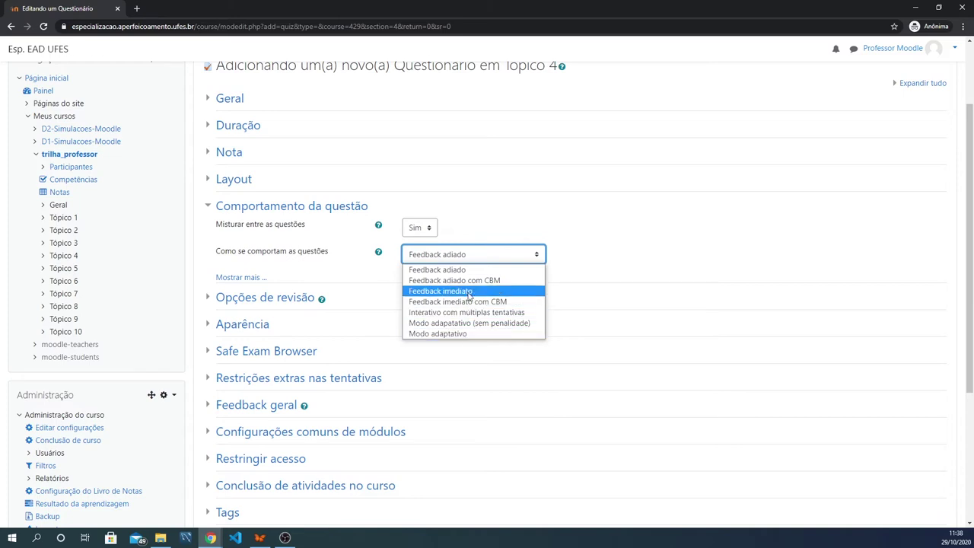
left_click(479, 259)
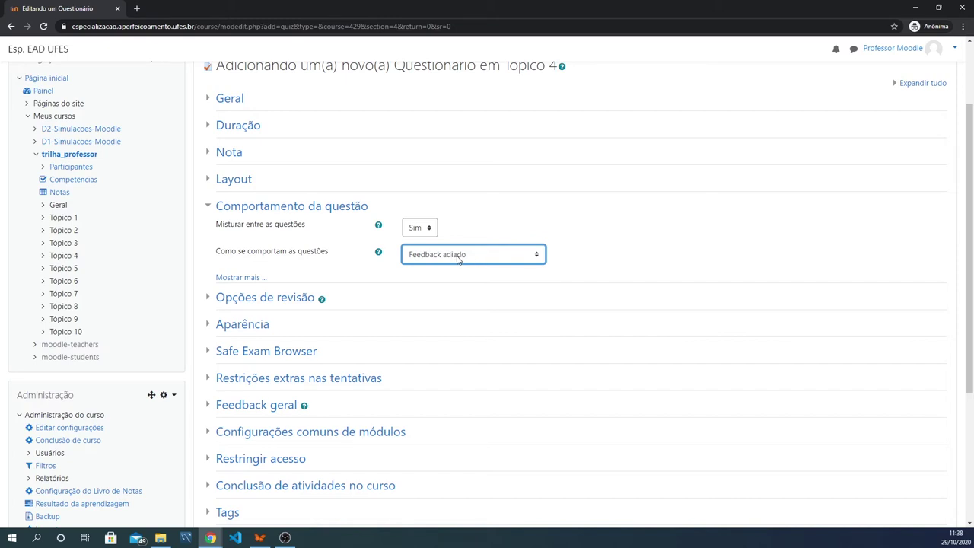
left_click(610, 251)
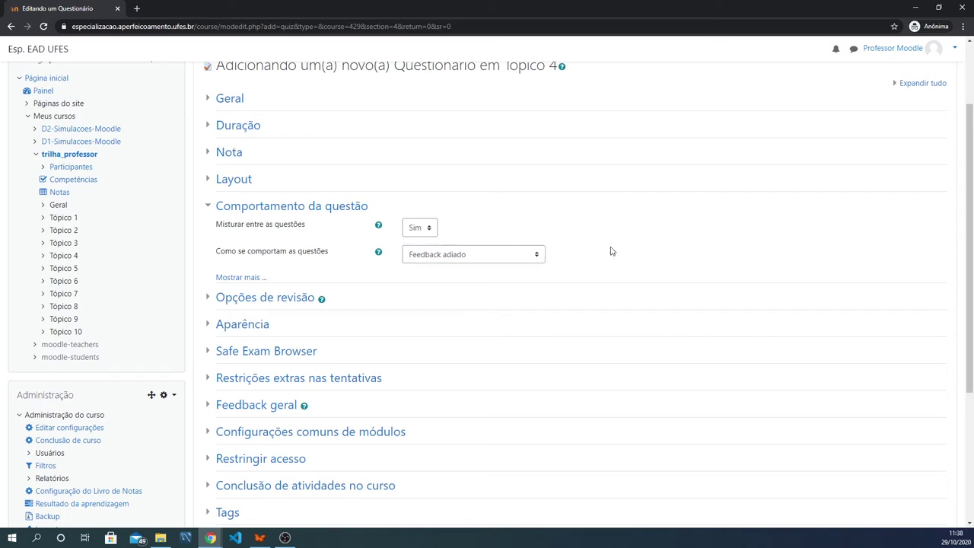
left_click(209, 209)
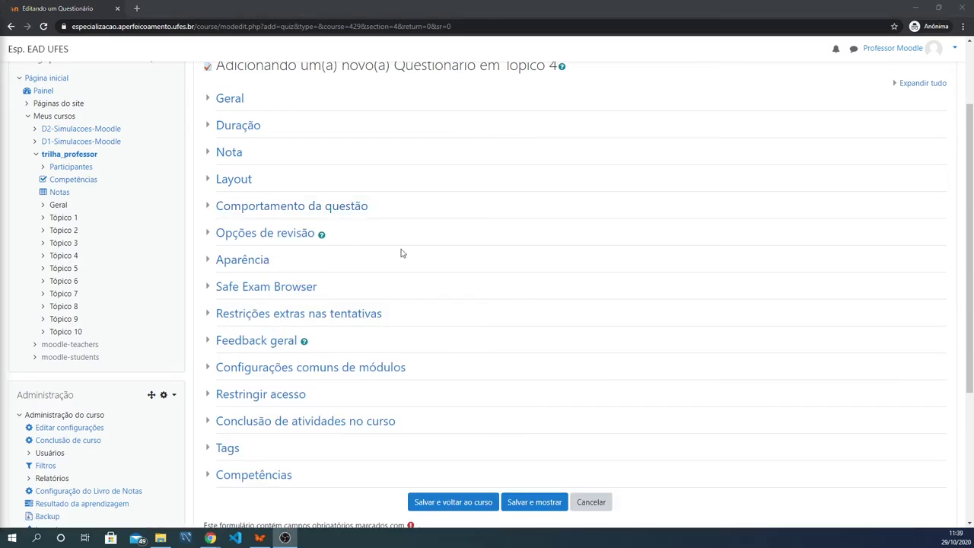
- Review the Opções de revisão for each attempt stage alongside the question behaviour settings, and collapse both sections
left_click(209, 236)
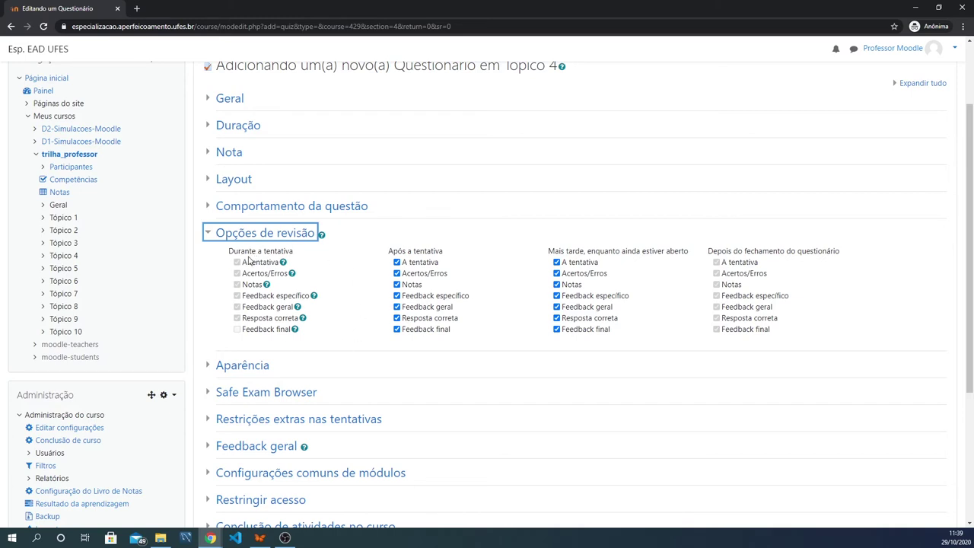
left_click(208, 210)
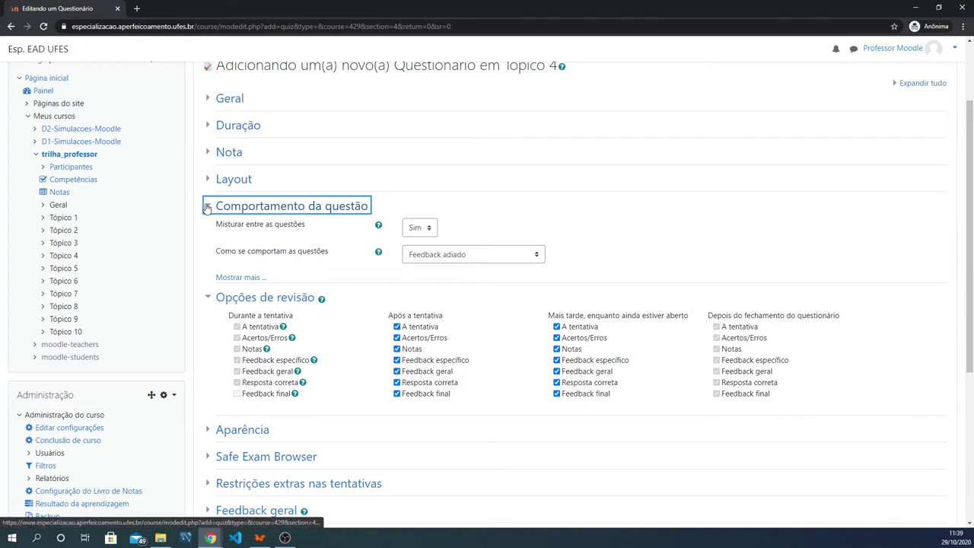
left_click(206, 210)
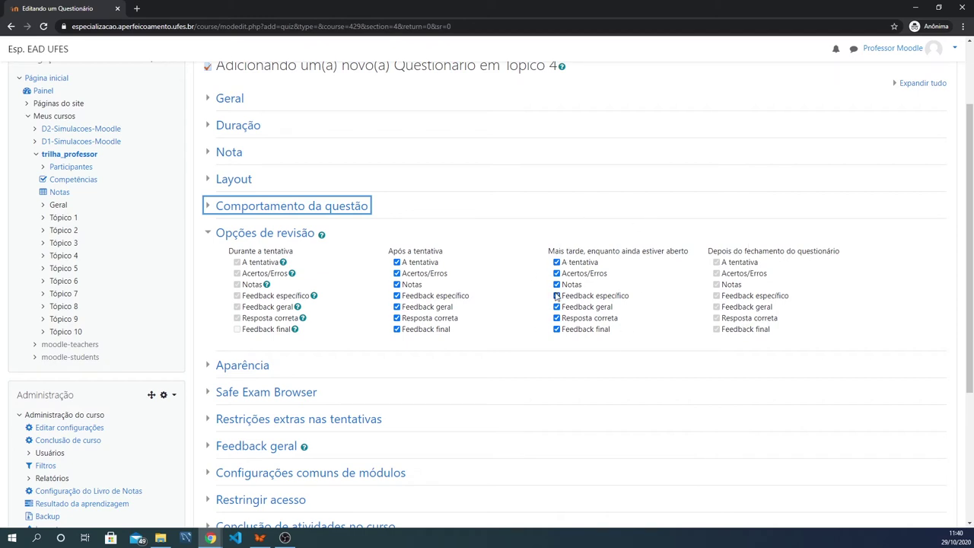
left_click(207, 233)
- Review the password, network address and attempt delay settings under Restrições extras nas tentativas, and collapse the section
scroll(221, 284, "down", 1)
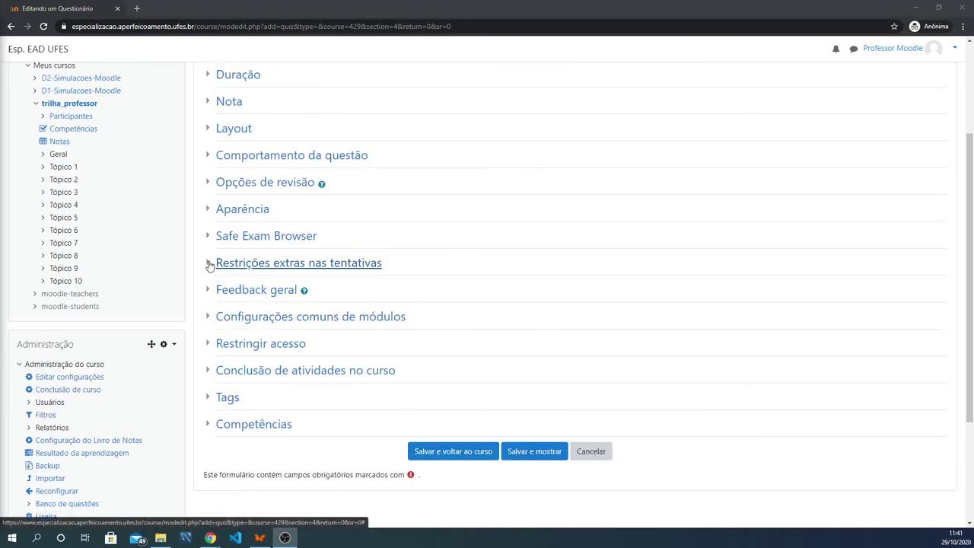
left_click(209, 264)
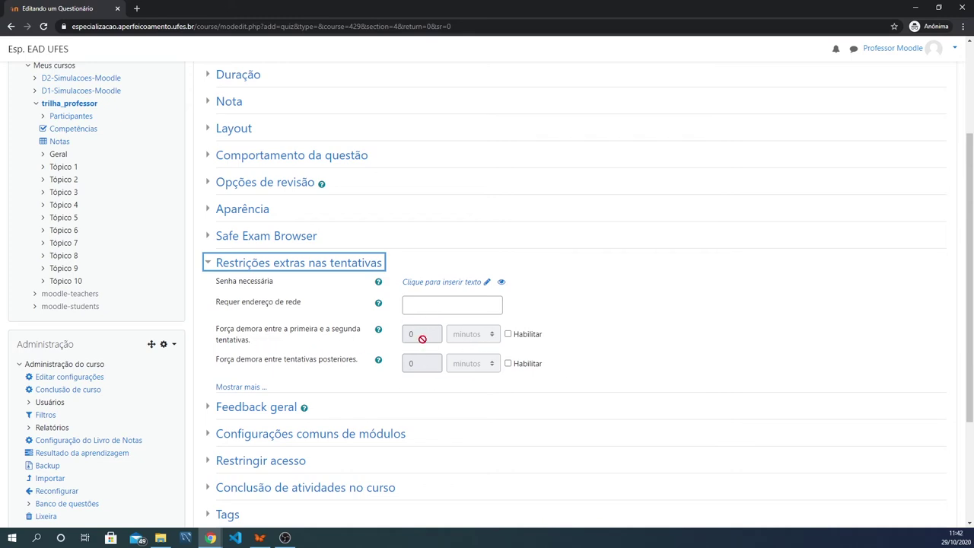
left_click(207, 263)
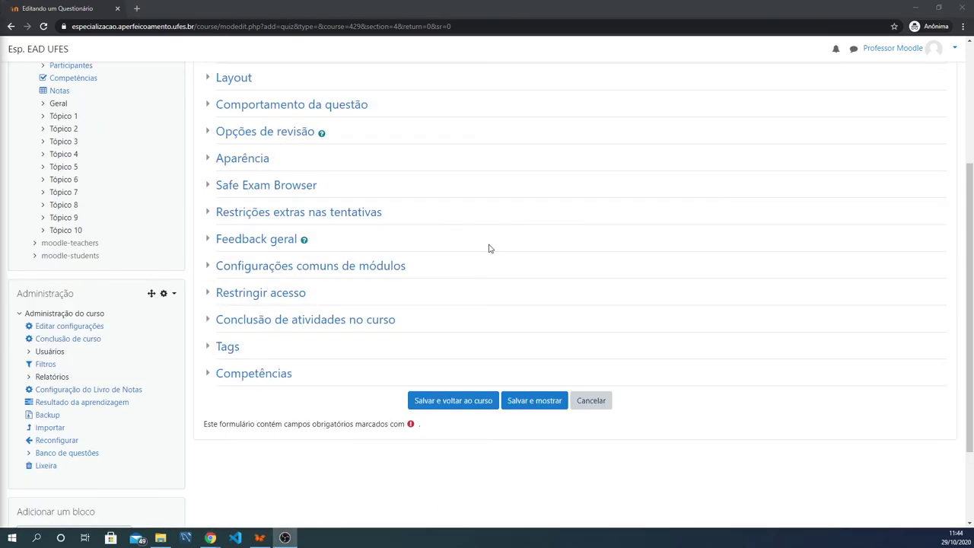
- In Feedback geral, enter the comment "Muito bem." for the 100% grade limit and set the next grade limit to 50%
left_click(256, 239)
scroll(583, 235, "down", 1)
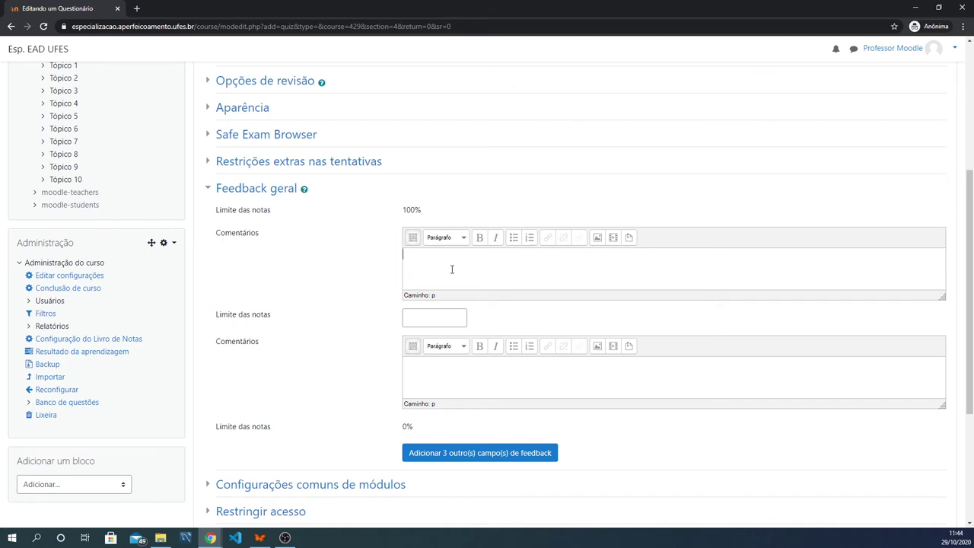
type("Mu")
key("BackSpace")
type("uito bem.")
left_click(434, 319)
type("50")
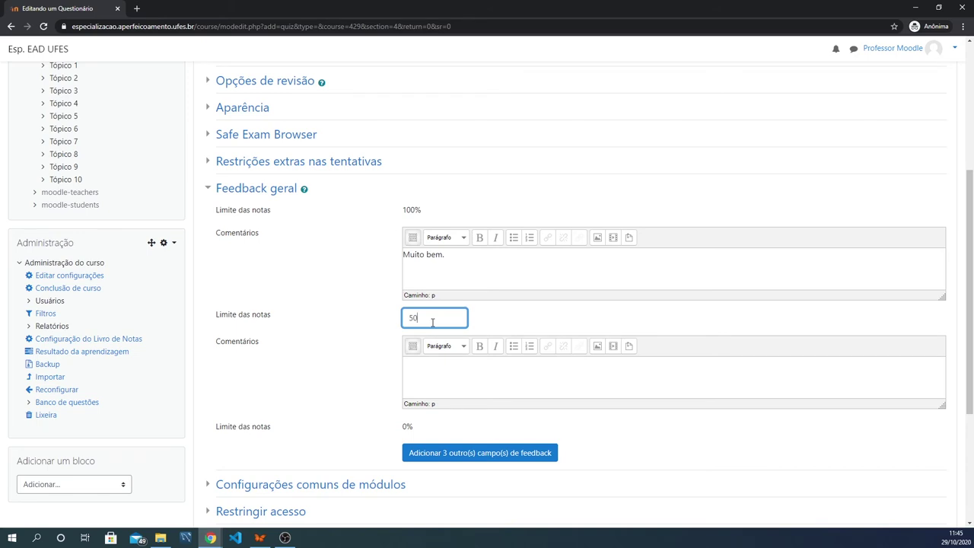
type("%")
- Enter the comment "Precisa melhorar" for grades below the 50% limit and collapse Feedback geral
left_click(426, 377)
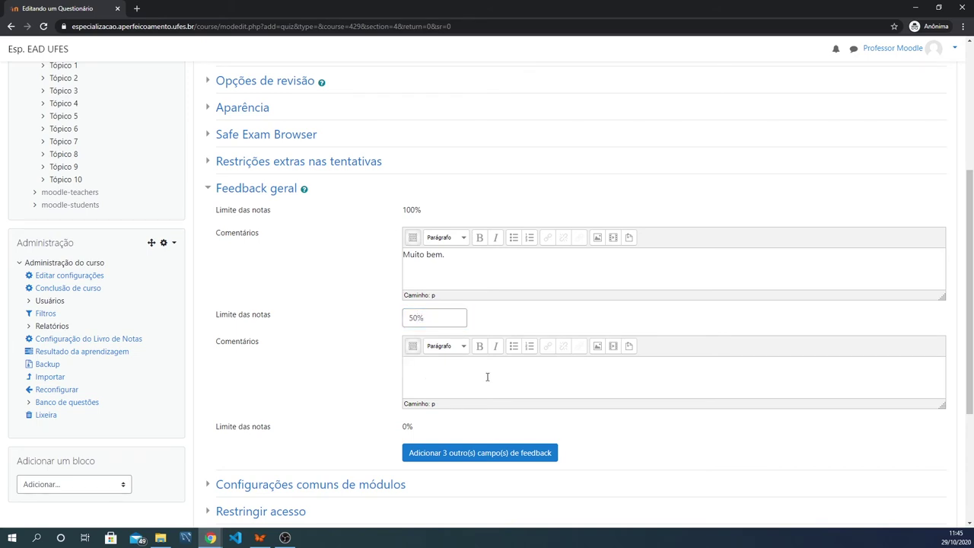
type("Precisa melhor")
key("BackSpace")
key("BackSpace")
key("BackSpace")
type("lhorar")
left_click(445, 364)
key("BackSpace")
scroll(456, 373, "down", 2)
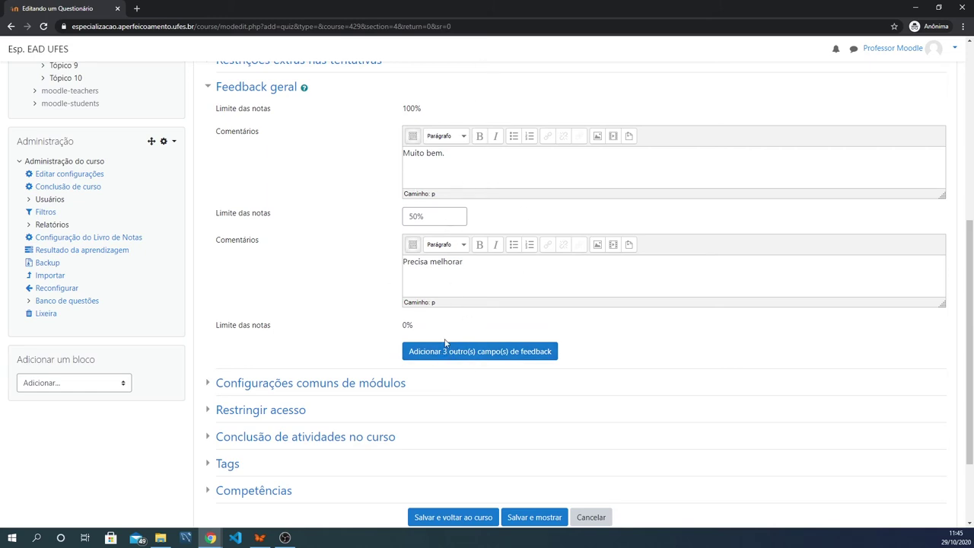
scroll(431, 236, "up", 2)
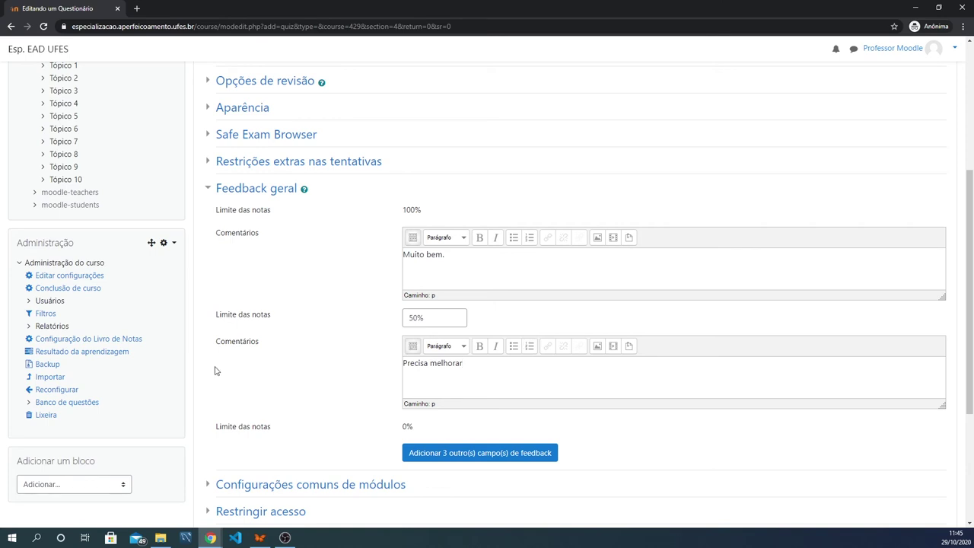
left_click(208, 190)
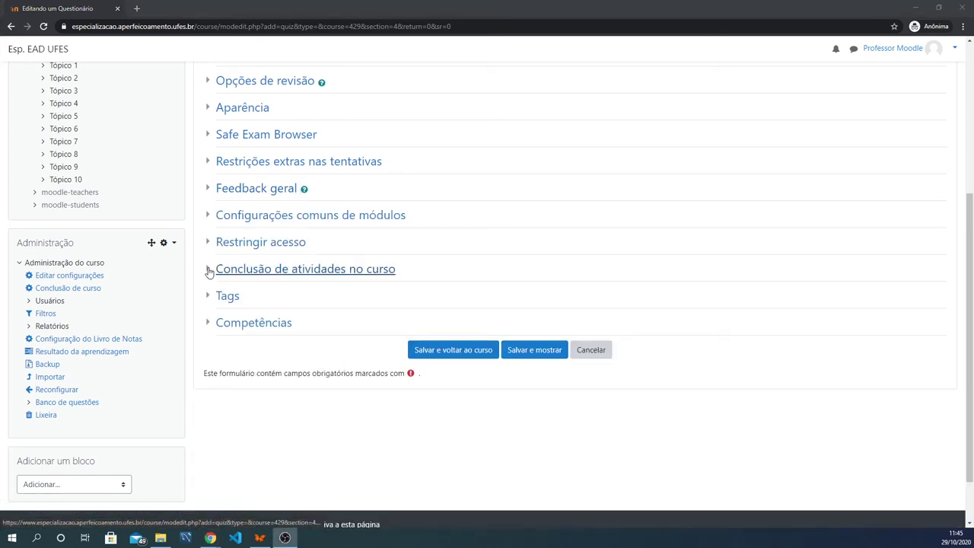
- Examine the completion tracking choices under Conclusão de atividades no curso, keep manual marking by students, and collapse the section
left_click(209, 270)
left_click(548, 294)
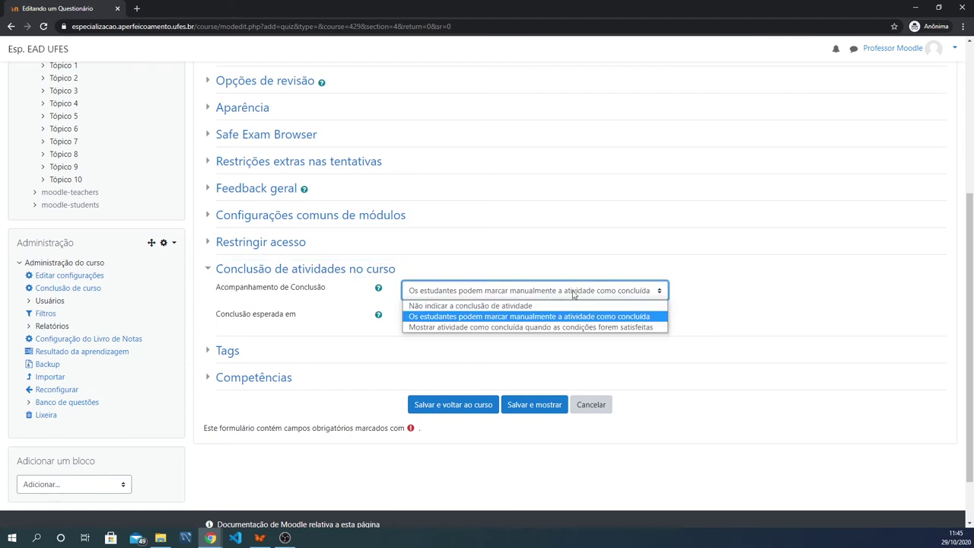
left_click(765, 293)
left_click(527, 294)
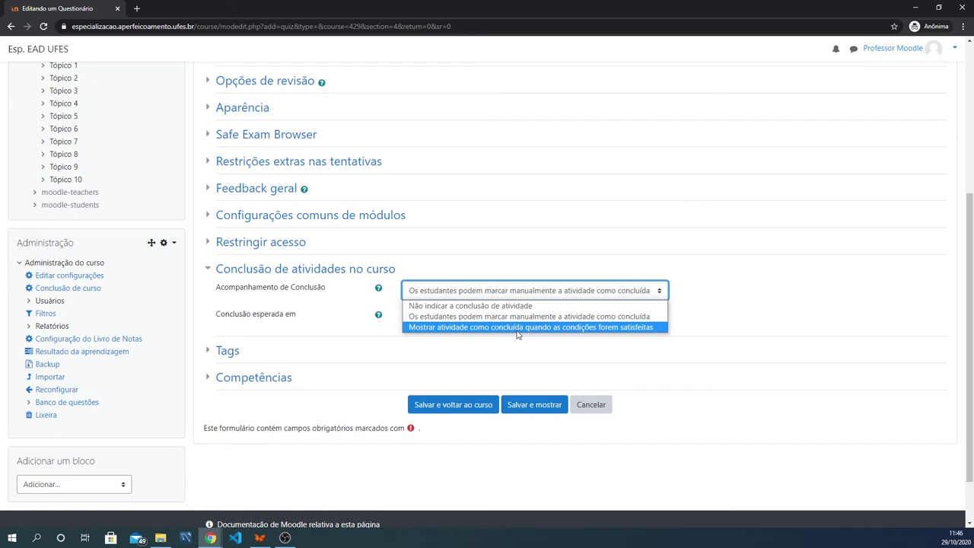
left_click(549, 290)
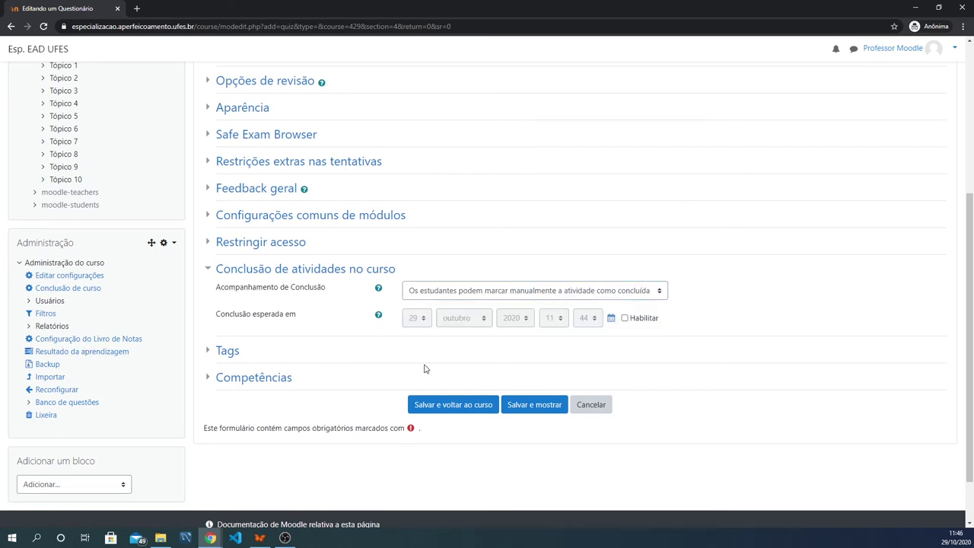
left_click(211, 270)
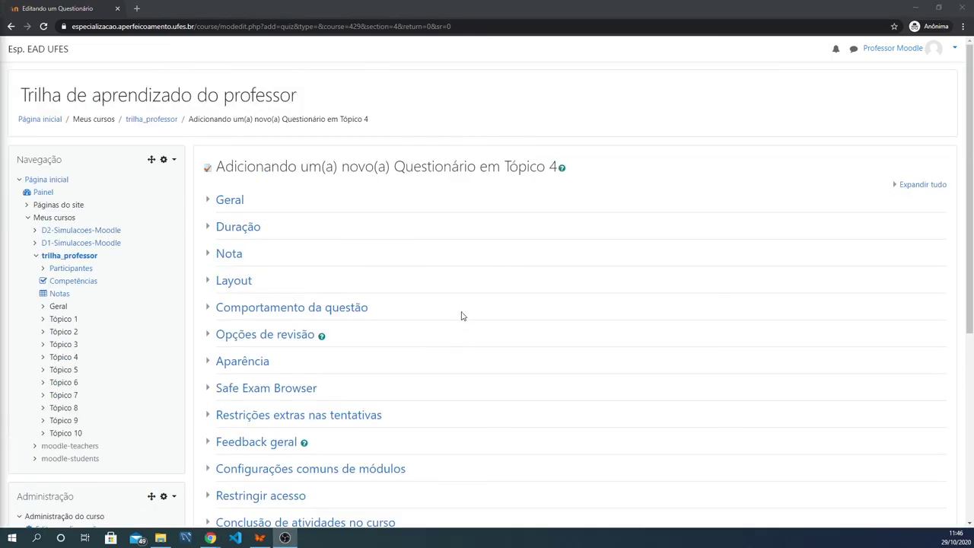
- Name the quiz "Nova atividade do tipo questionário" in the Geral section and collapse it
left_click(210, 200)
left_click(440, 220)
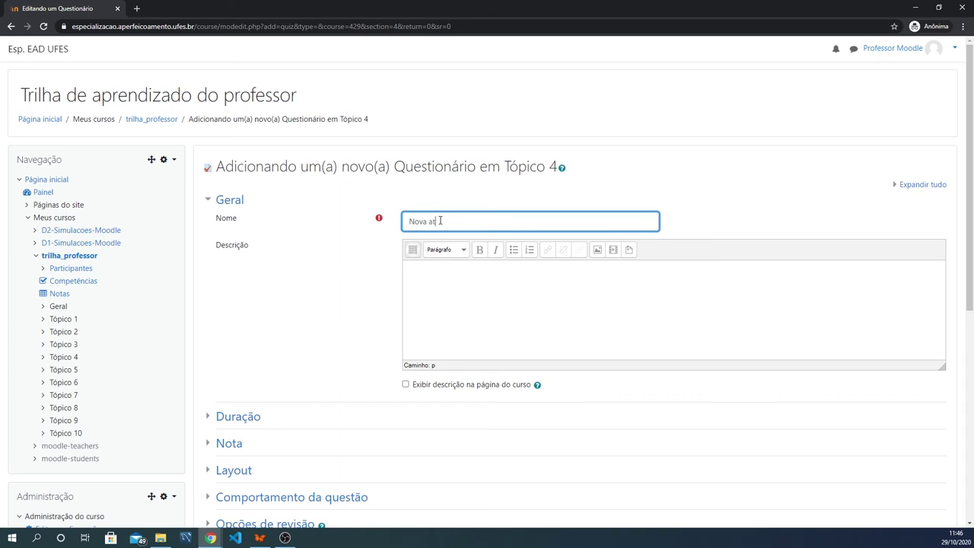
type("Nova atividade do tipo questionário")
scroll(457, 243, "down", 2)
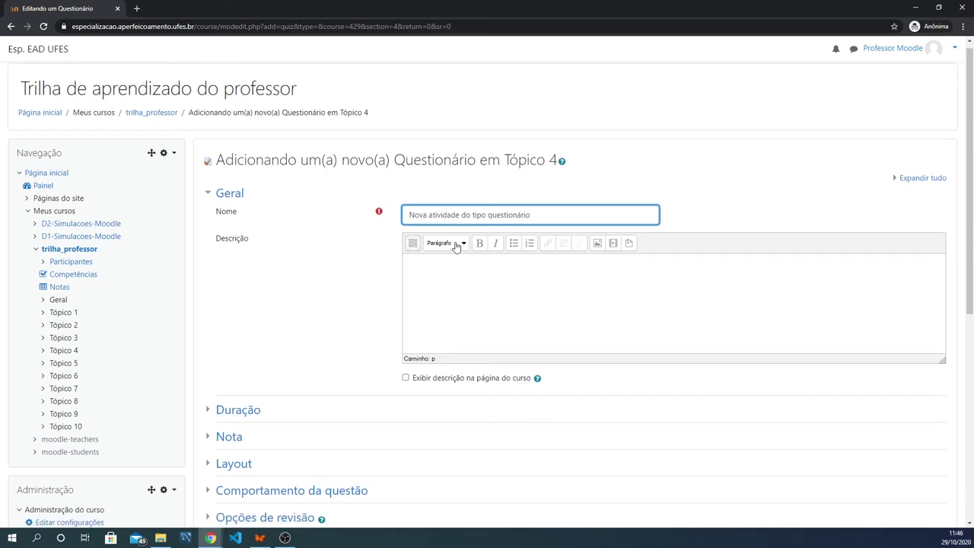
left_click(213, 99)
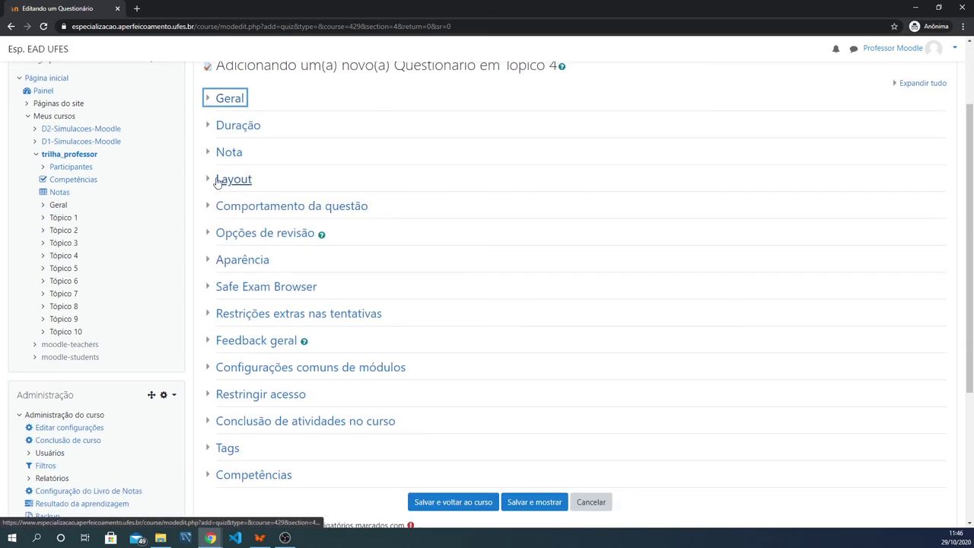
- Review the opening, closing and time limit settings under Duração and collapse the section
left_click(213, 126)
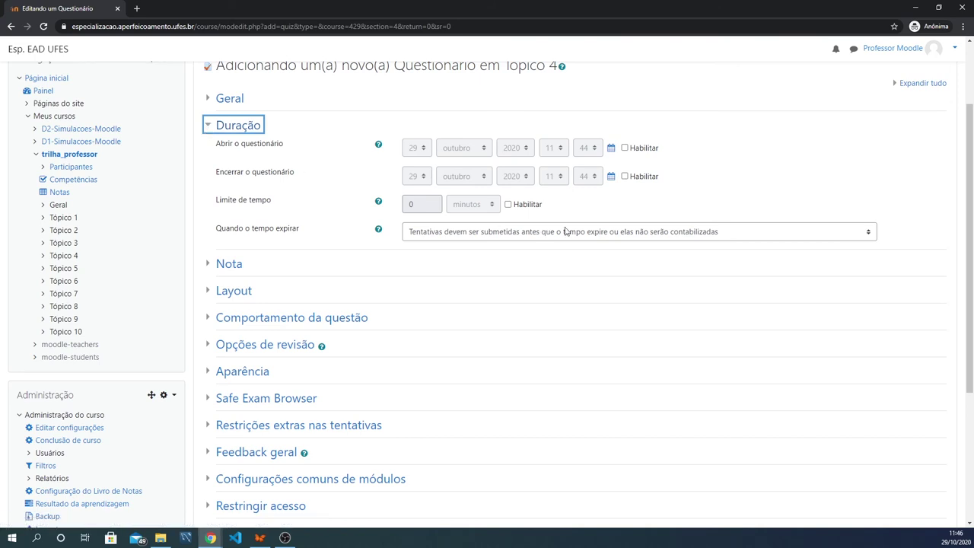
left_click(792, 203)
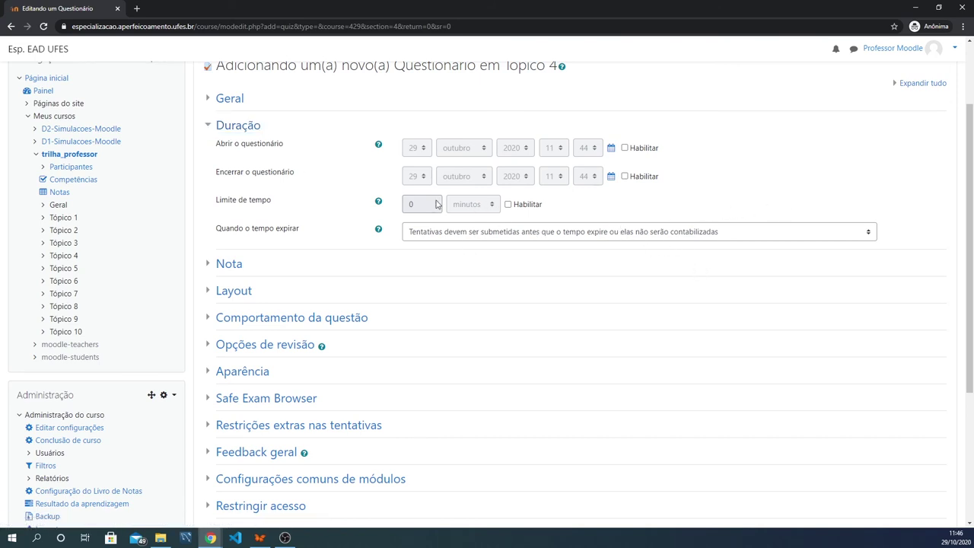
left_click(204, 126)
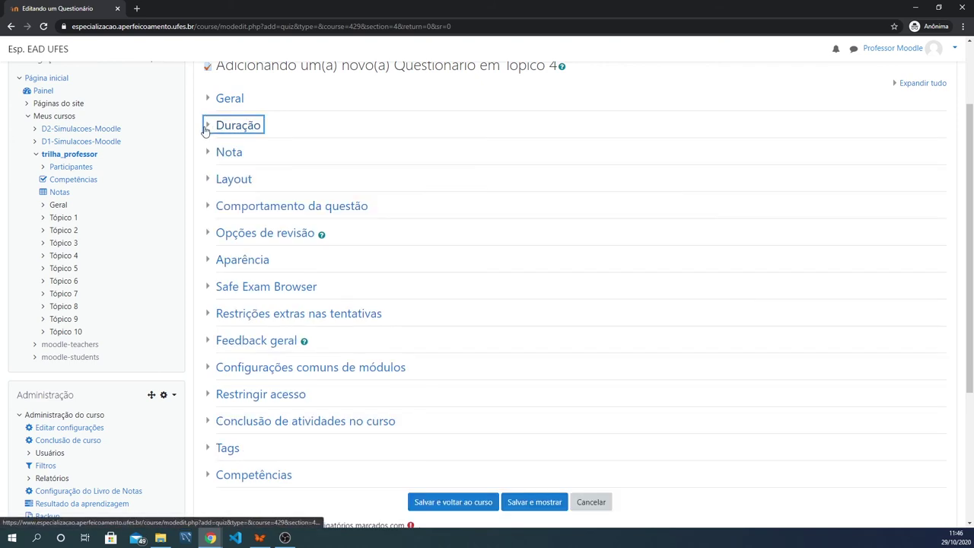
- Set Tentativas permitidas to 1 in the Nota section and collapse it
left_click(210, 154)
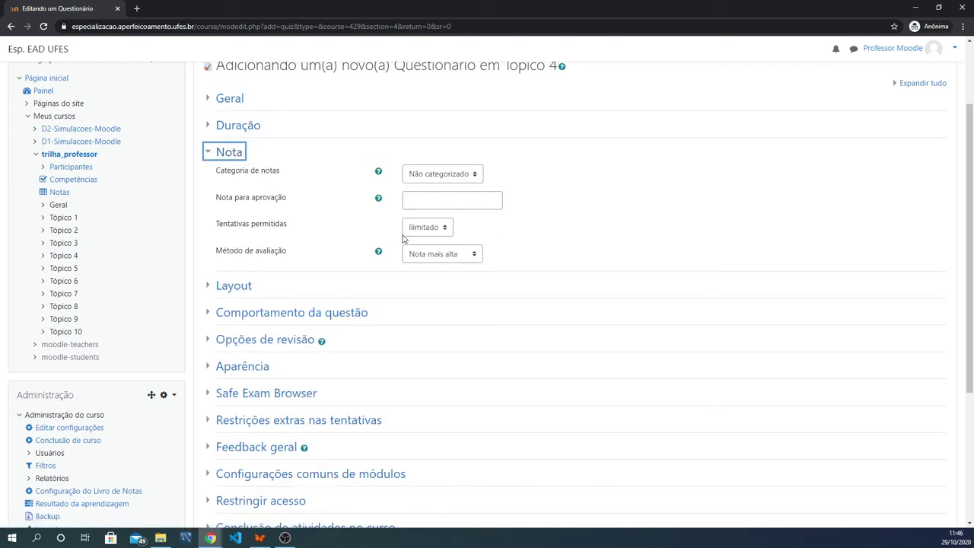
left_click(440, 228)
left_click(431, 253)
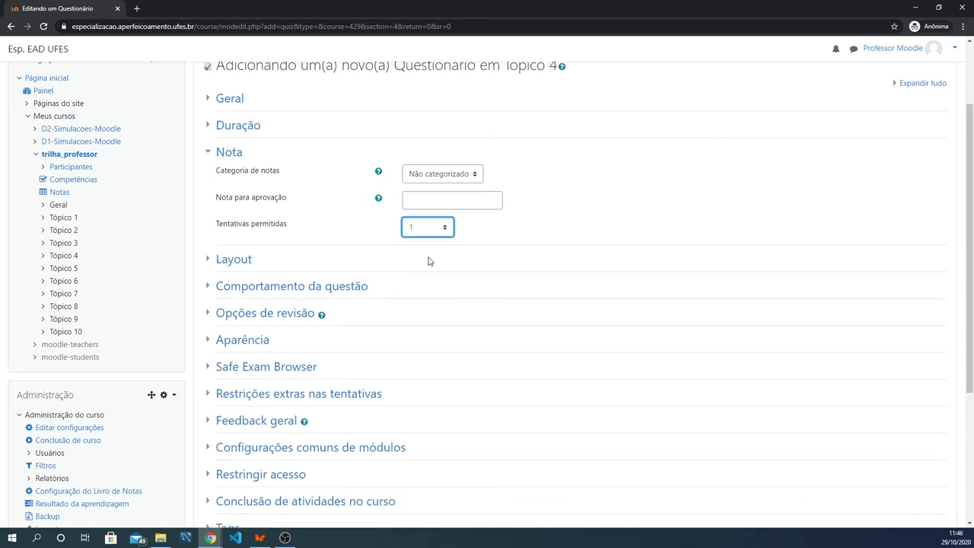
left_click(209, 152)
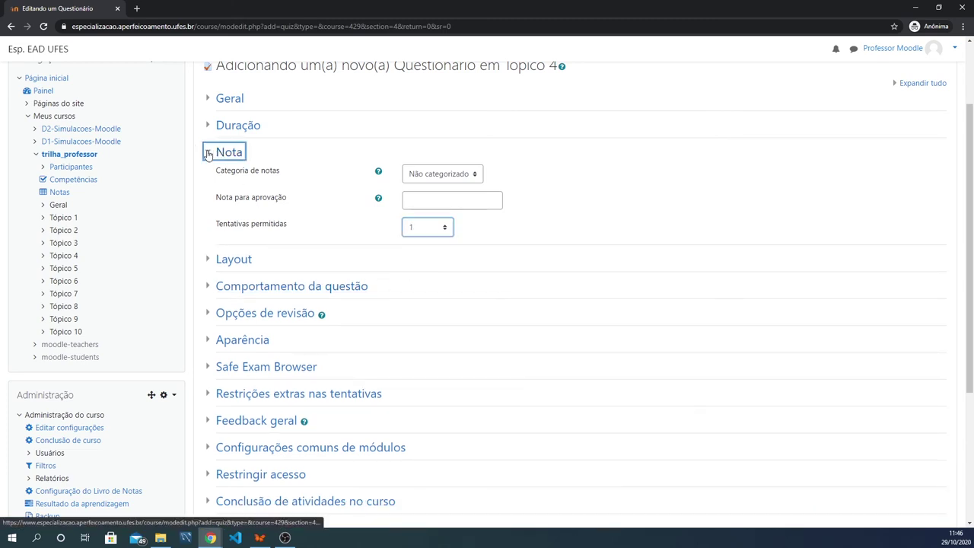
- Set Nova página in the Layout section to "Nunca, todas as questões em uma página" and collapse it
left_click(210, 180)
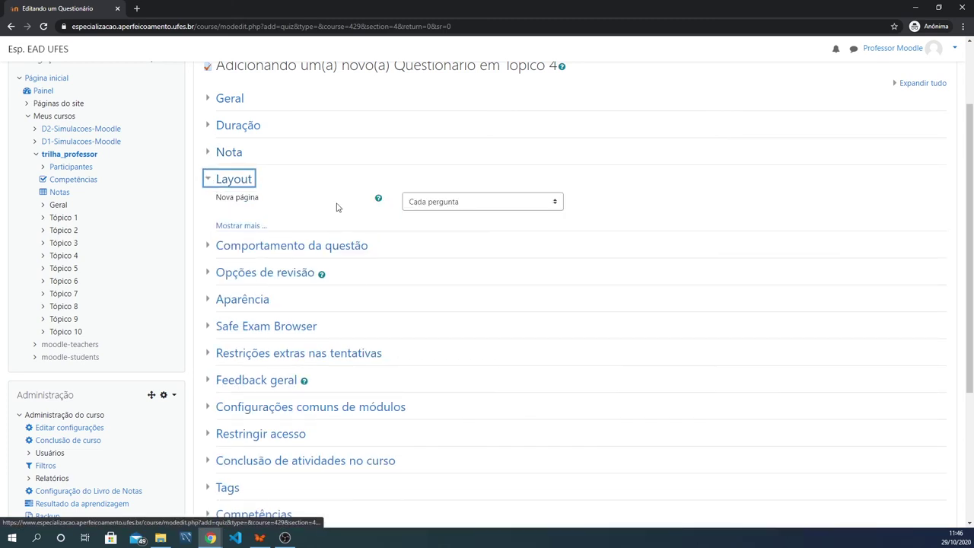
left_click(478, 202)
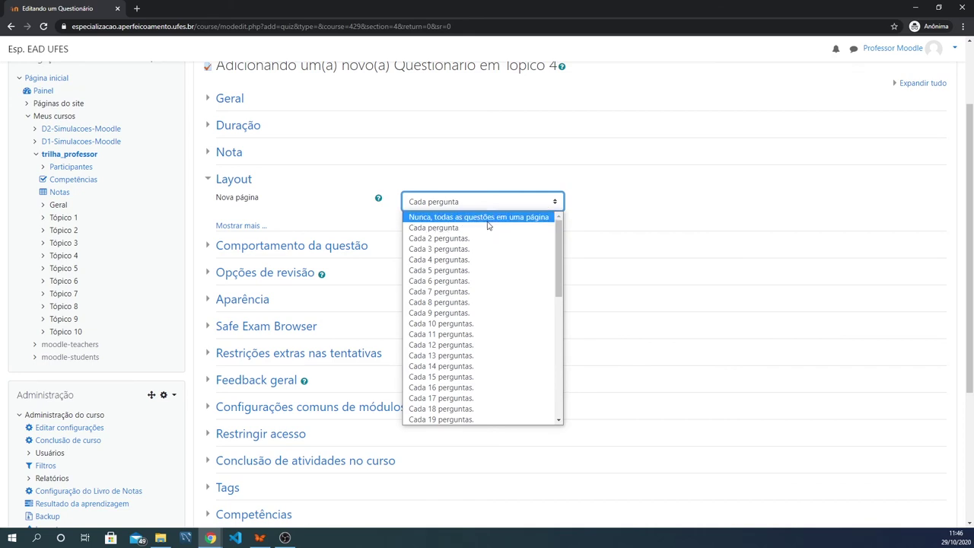
left_click(488, 221)
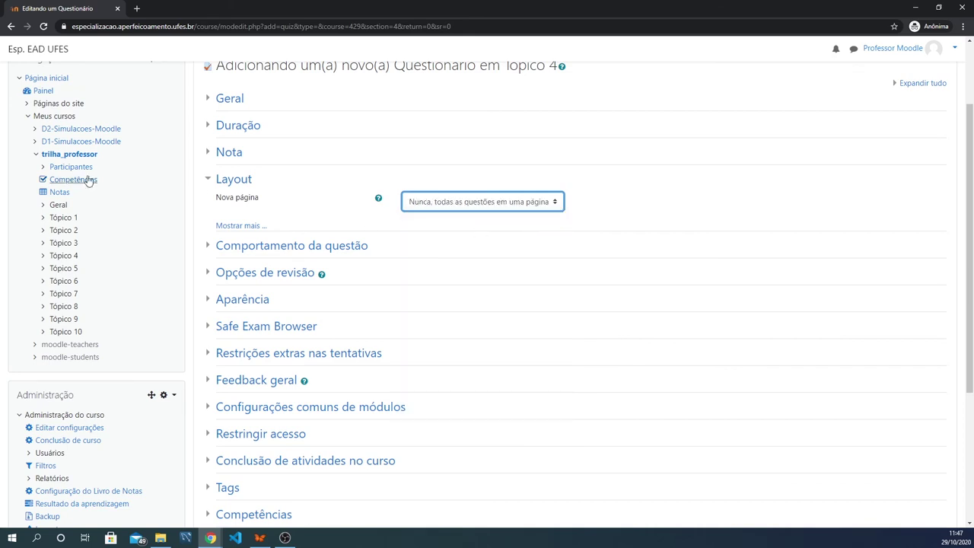
left_click(206, 182)
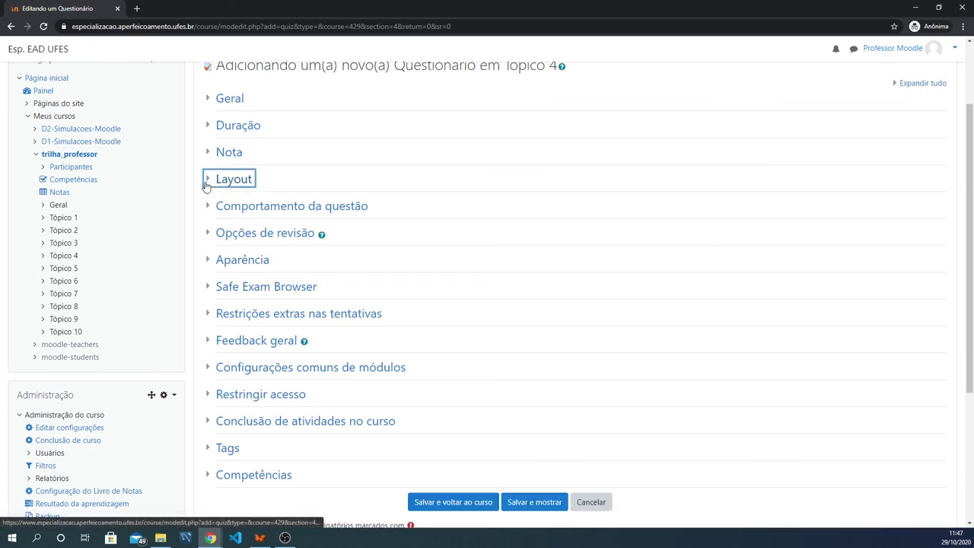
- Review the Comportamento da questão, Opções de revisão and Aparência sections, collapsing each one
left_click(207, 205)
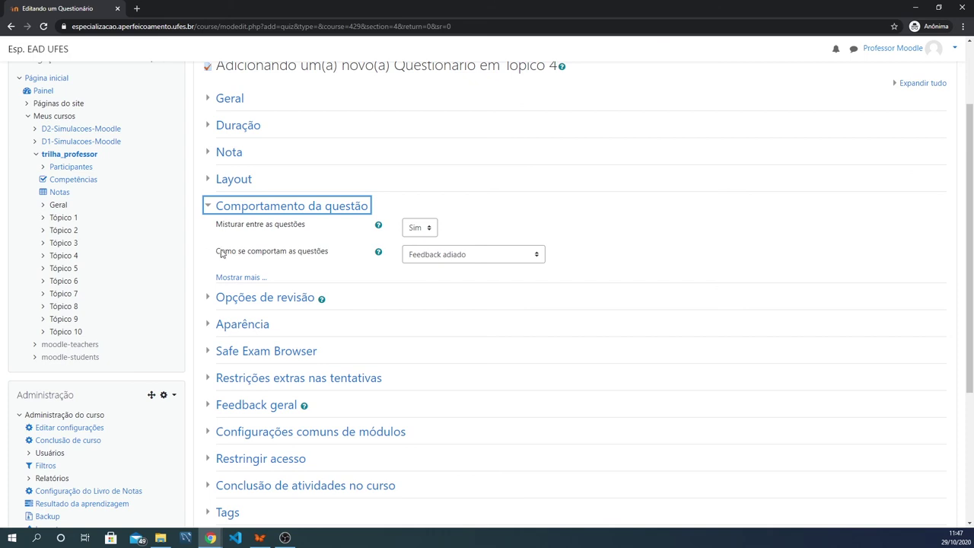
left_click(206, 206)
left_click(207, 234)
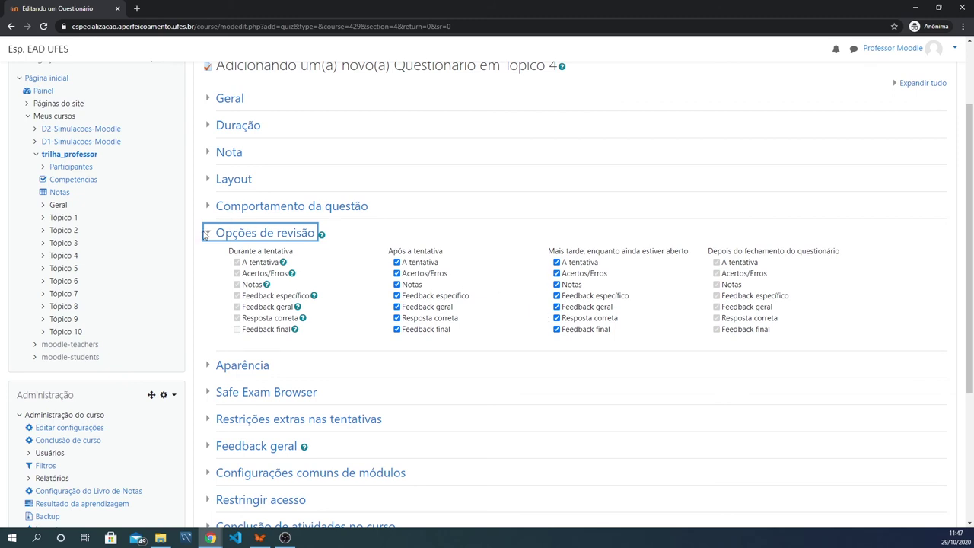
left_click(207, 234)
left_click(210, 260)
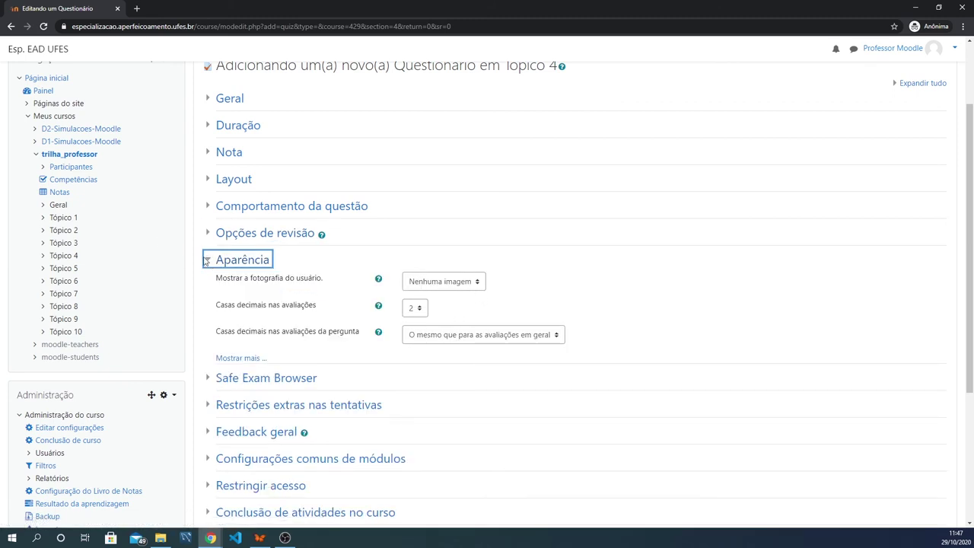
left_click(206, 260)
- Review the Restrições extras nas tentativas, Configurações comuns de módulos and Conclusão de atividades no curso sections, collapsing each one
scroll(376, 193, "down", 3)
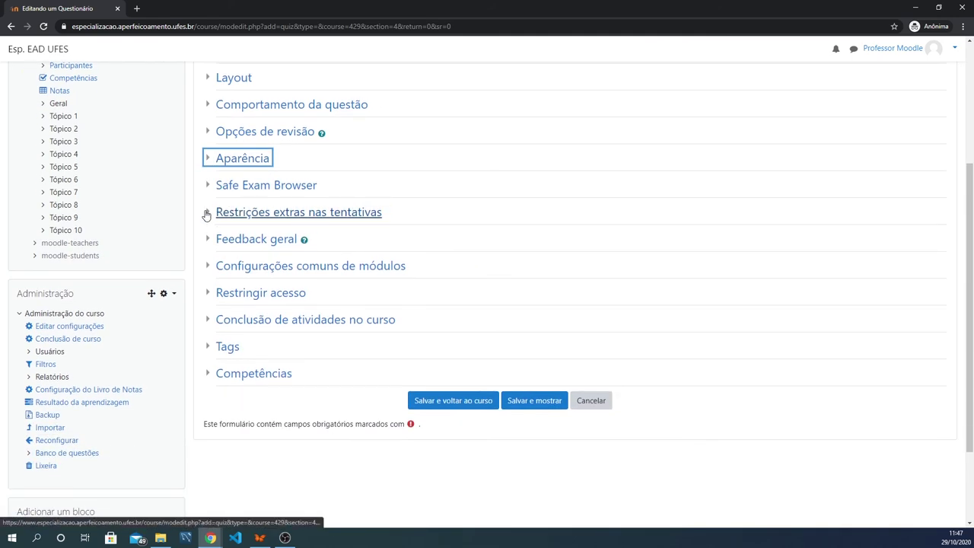
left_click(206, 215)
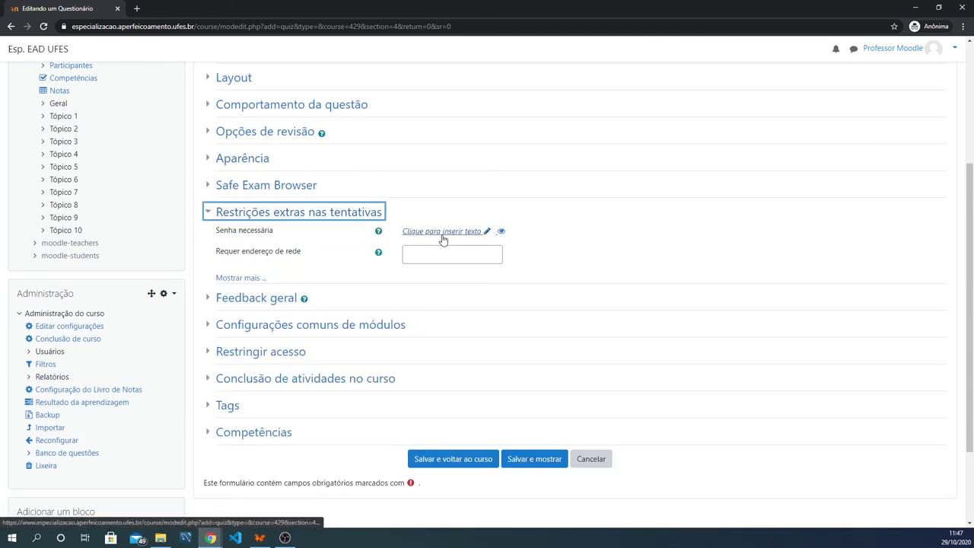
left_click(207, 215)
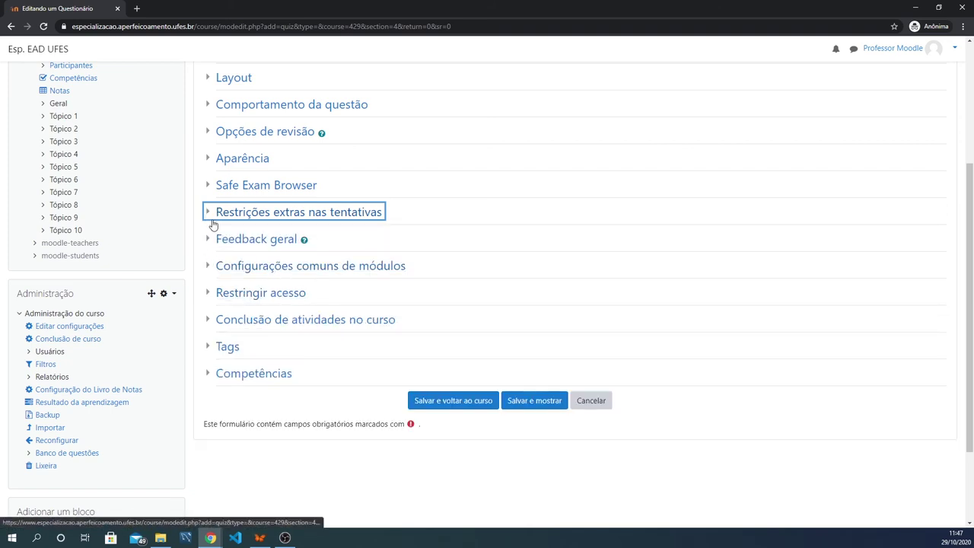
left_click(209, 265)
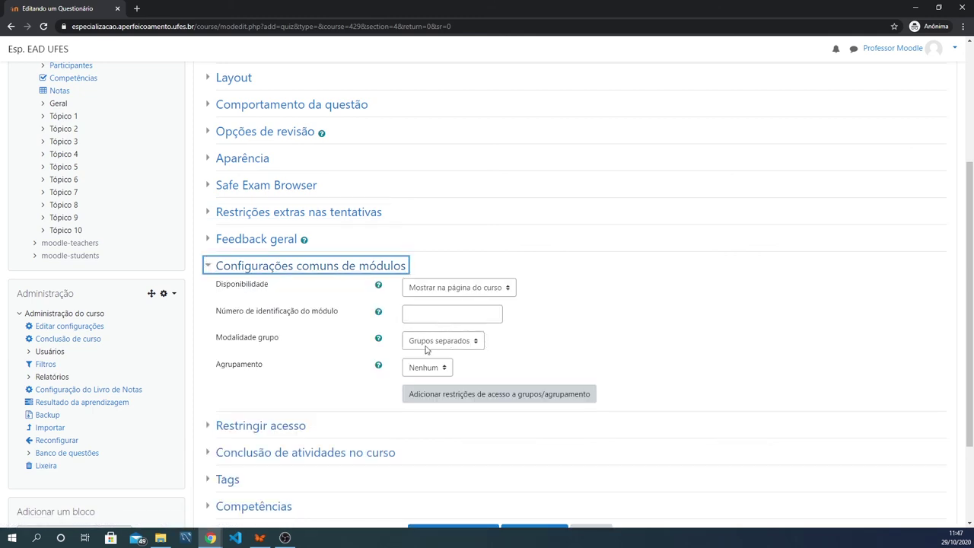
left_click(209, 267)
scroll(247, 221, "down", 2)
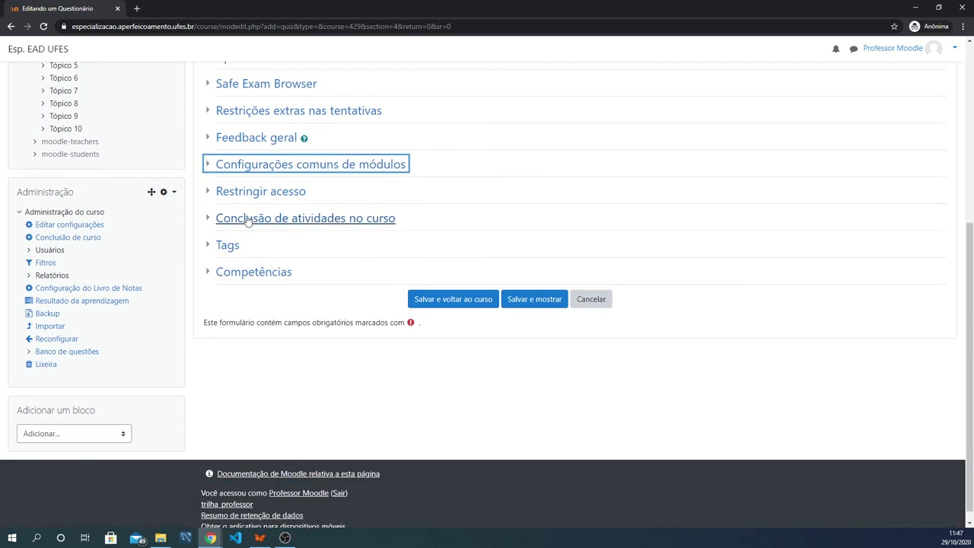
left_click(207, 219)
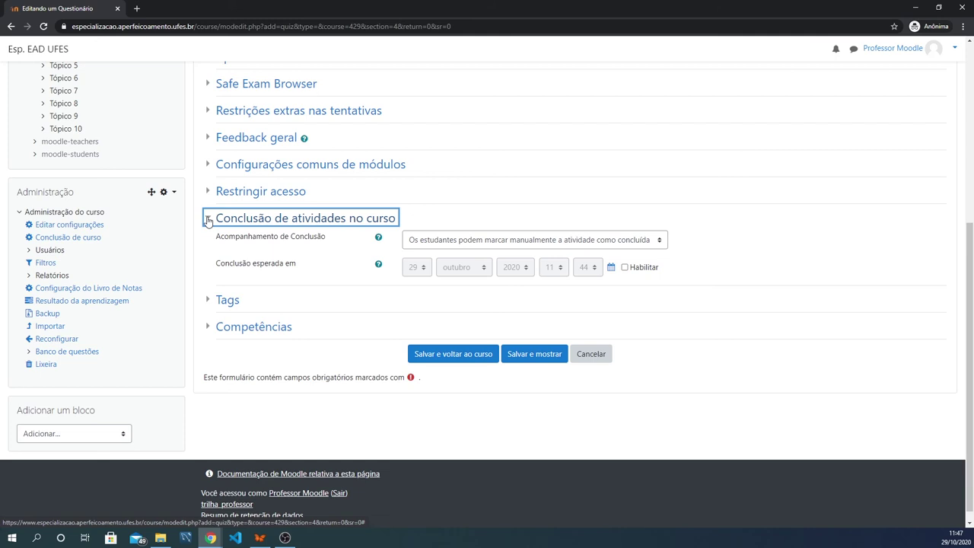
left_click(207, 220)
- Save the new quiz, return to the course page and locate it in Tópico 4
scroll(381, 282, "up", 3)
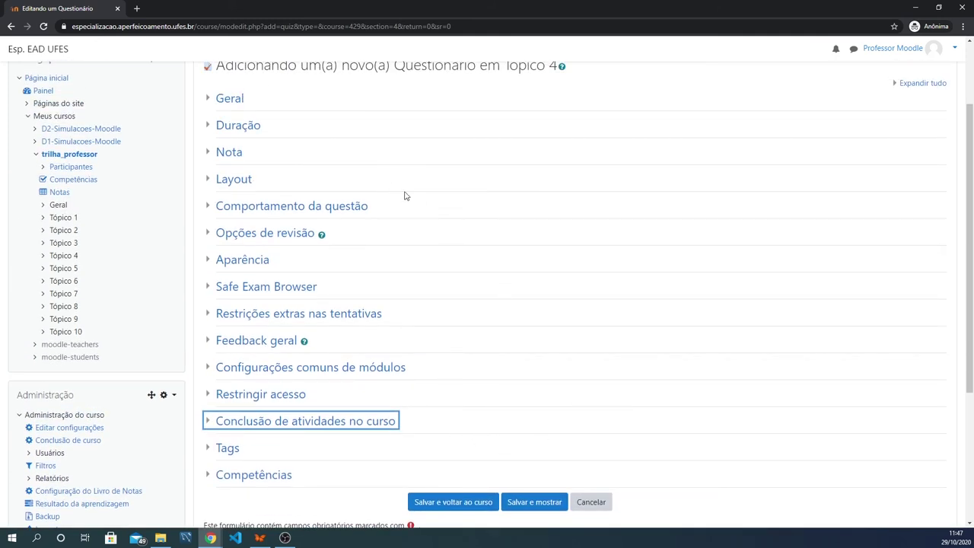
left_click(455, 504)
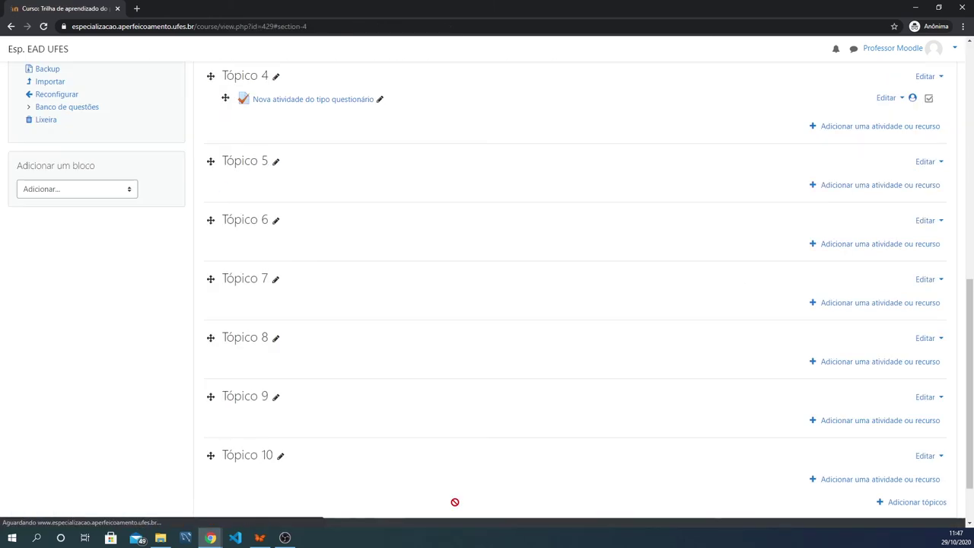
scroll(411, 387, "up", 2)
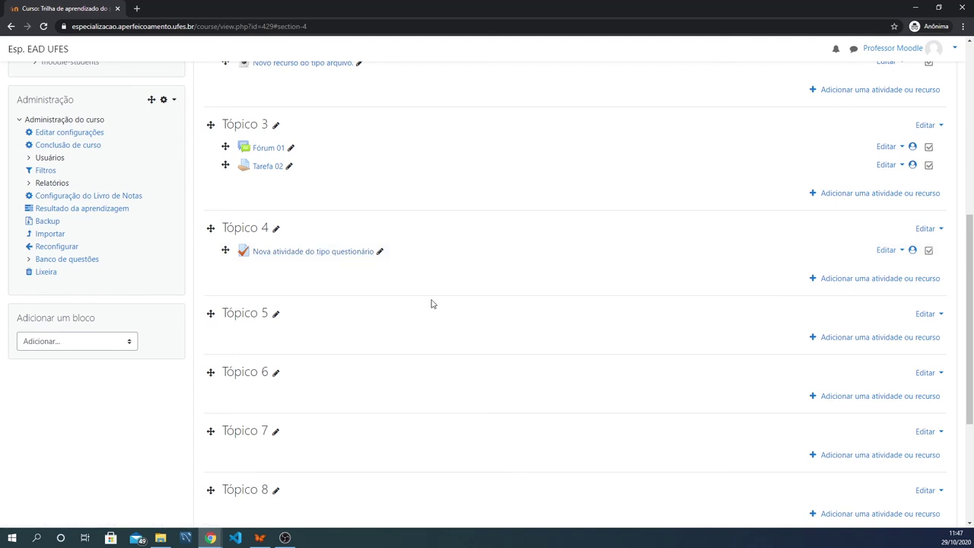
- Turn off course editing and view the new quiz under Tópico 4
scroll(608, 327, "up", 4)
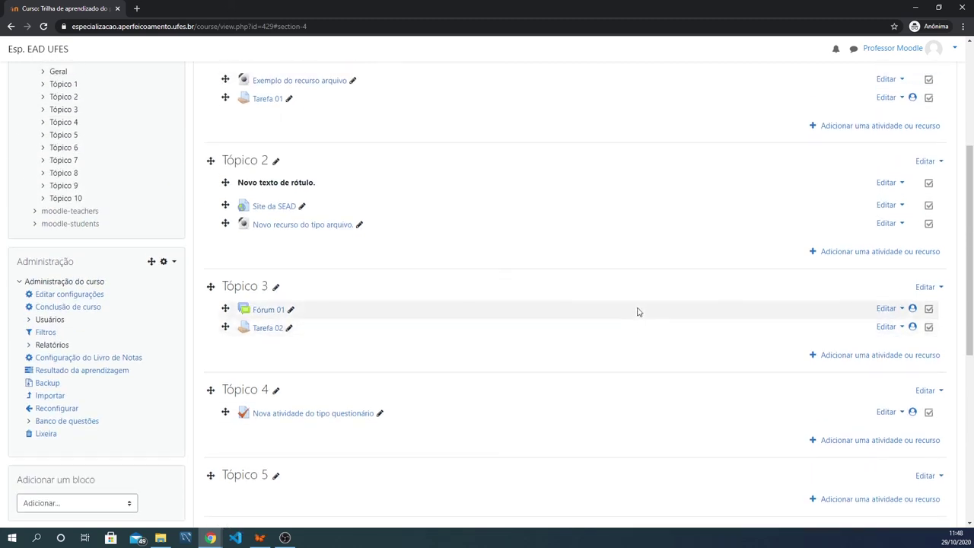
scroll(913, 168, "up", 2)
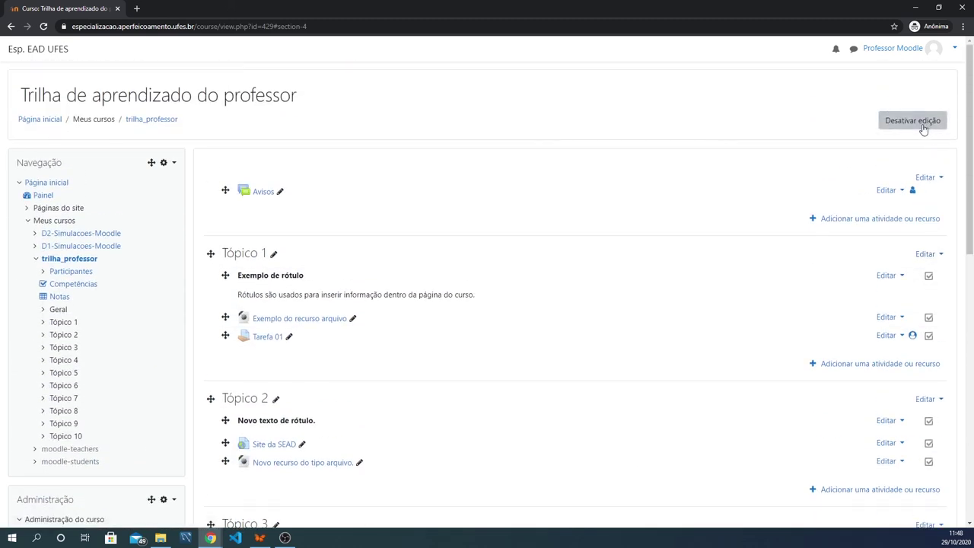
left_click(912, 120)
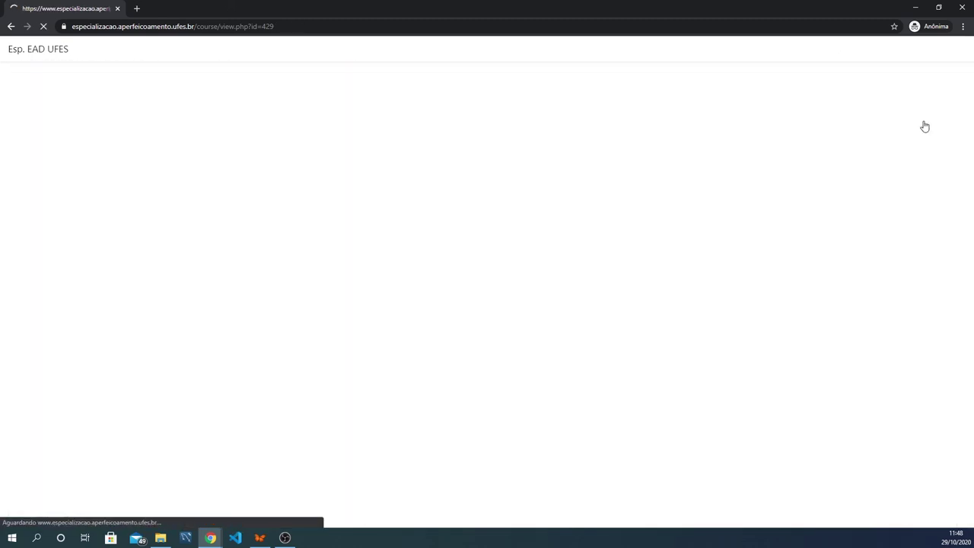
scroll(673, 227, "down", 1)
scroll(673, 227, "down", 2)
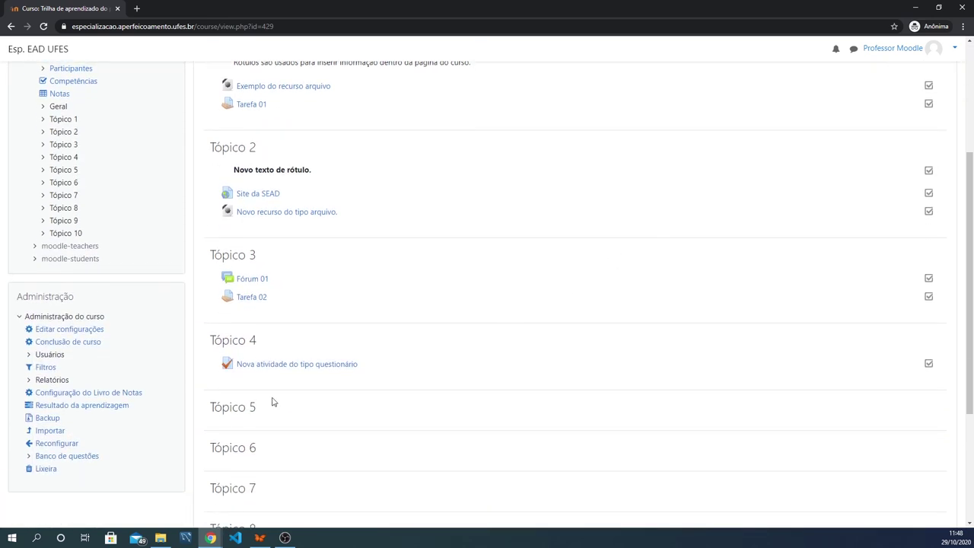